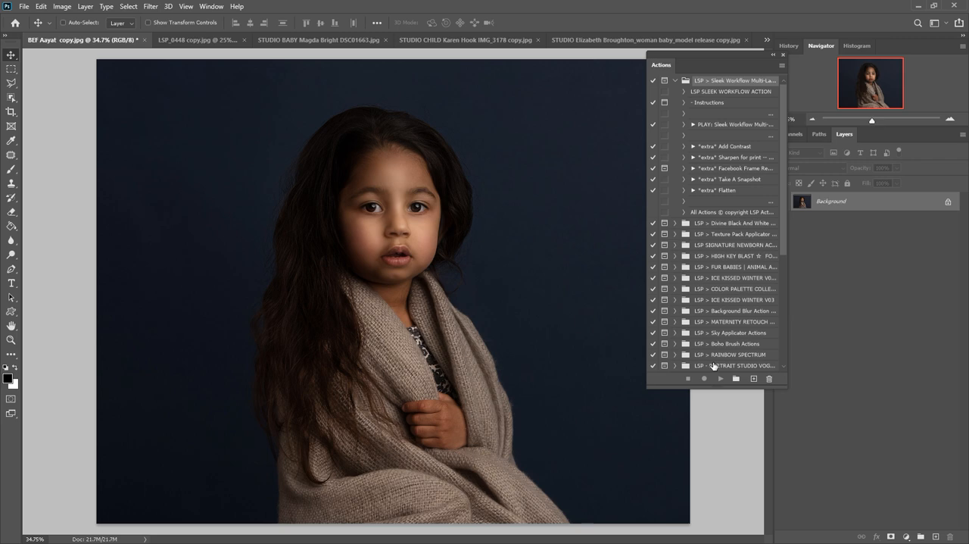
Close the Actions panel, reopen it, and move it over the edge of the portrait
click(783, 55)
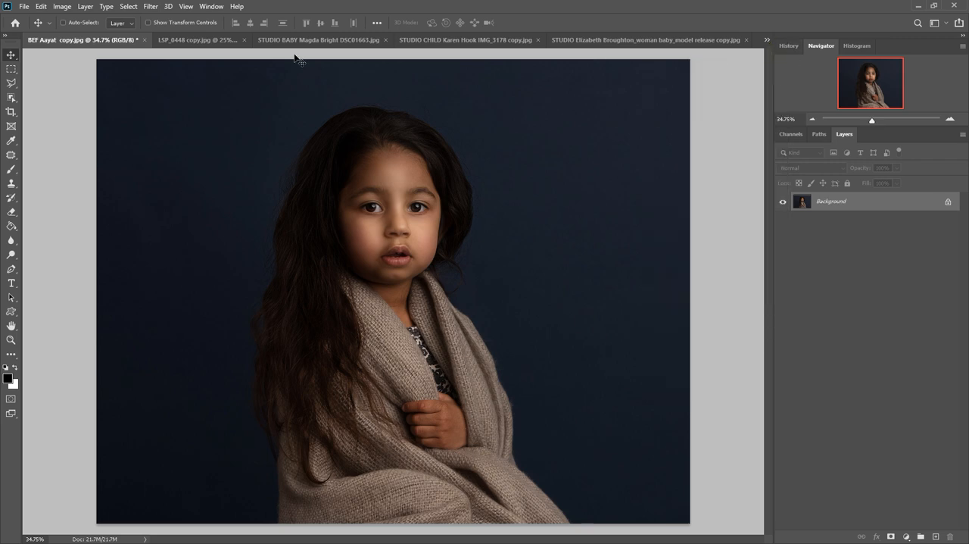
click(204, 9)
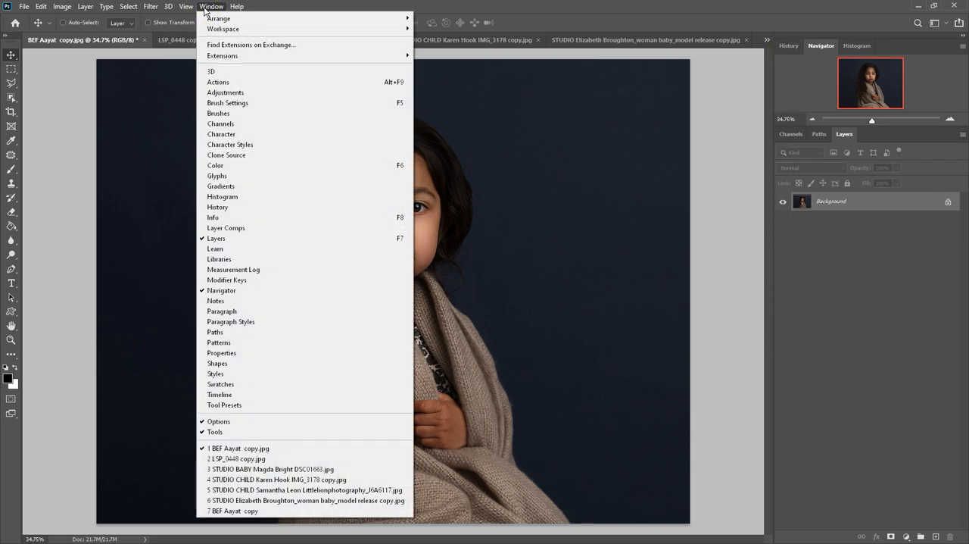
click(217, 83)
drag(650, 61, 597, 84)
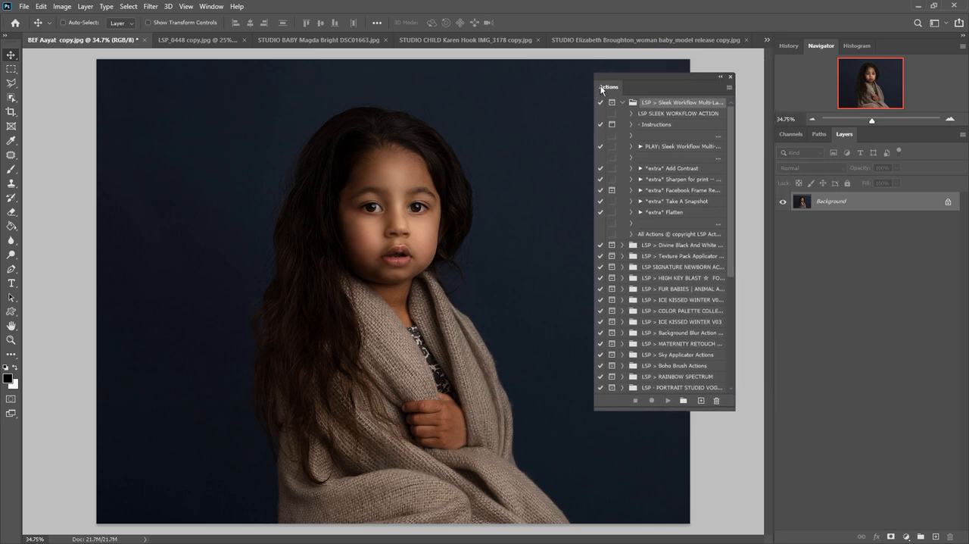
Switch the Actions panel to Button Mode and reposition it beside the Layers panel
click(642, 148)
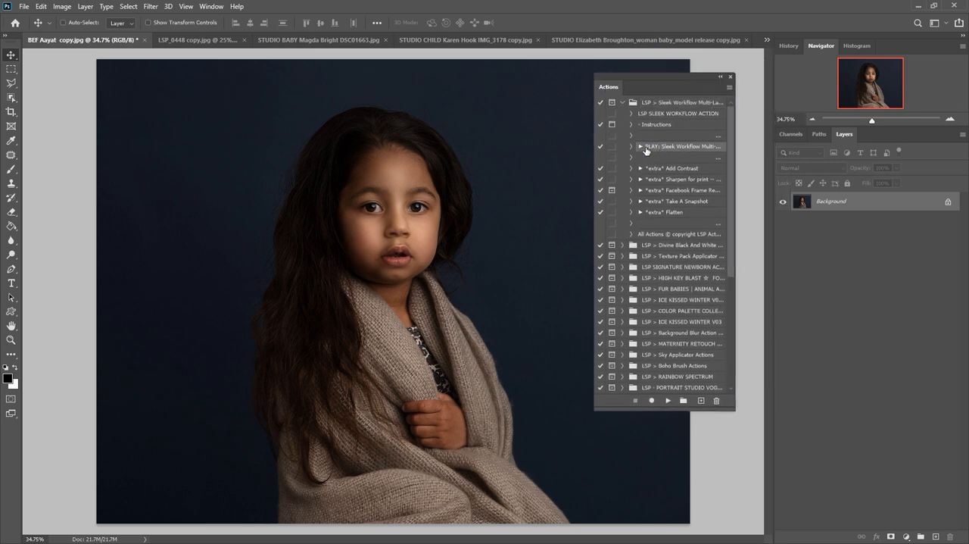
click(643, 170)
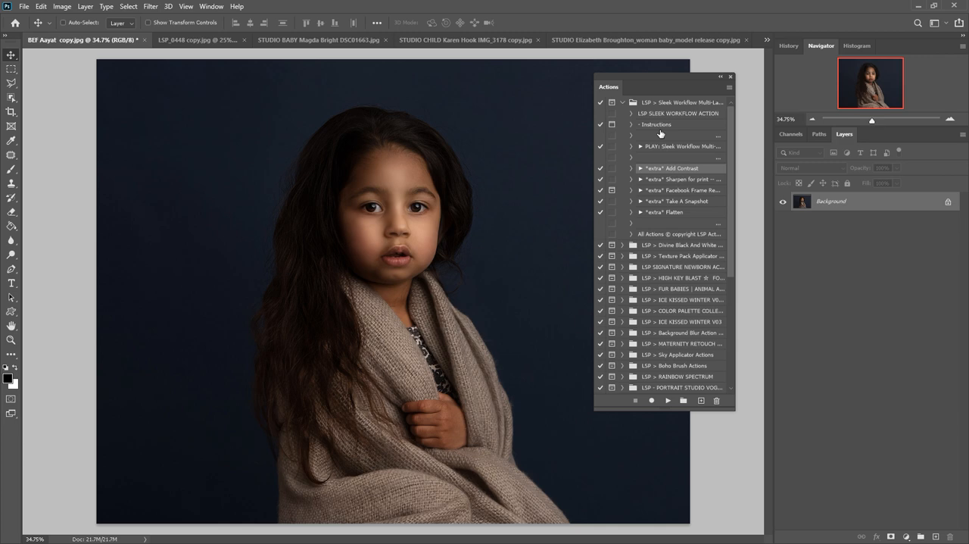
click(729, 89)
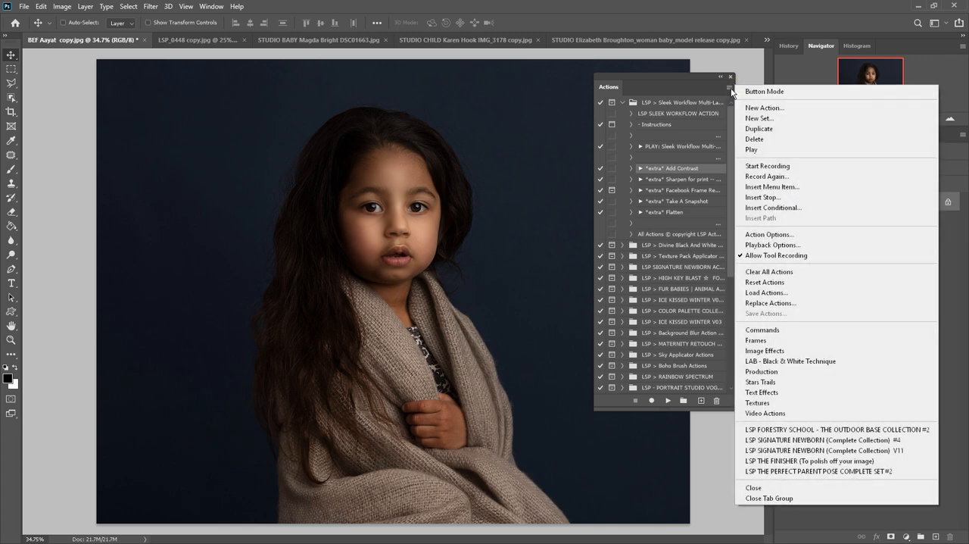
click(751, 92)
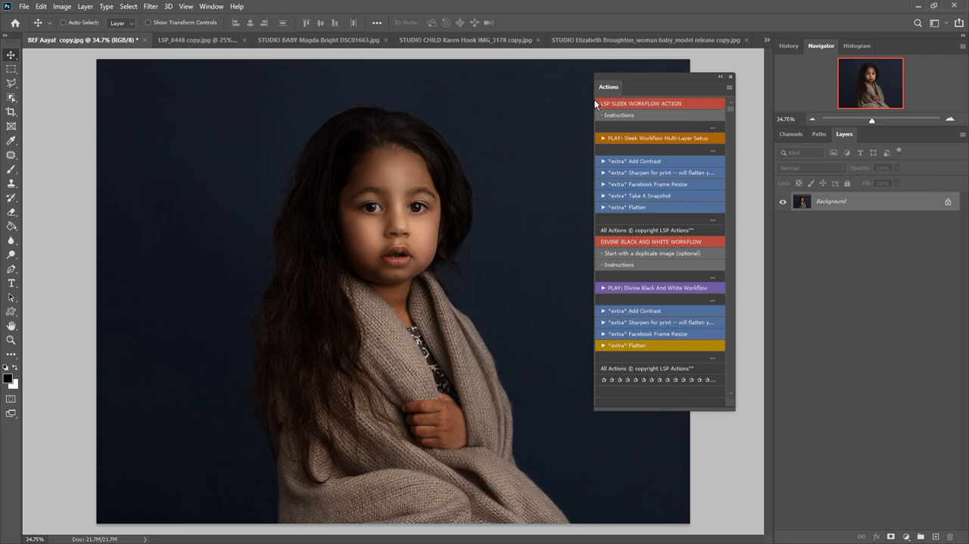
drag(594, 99, 641, 91)
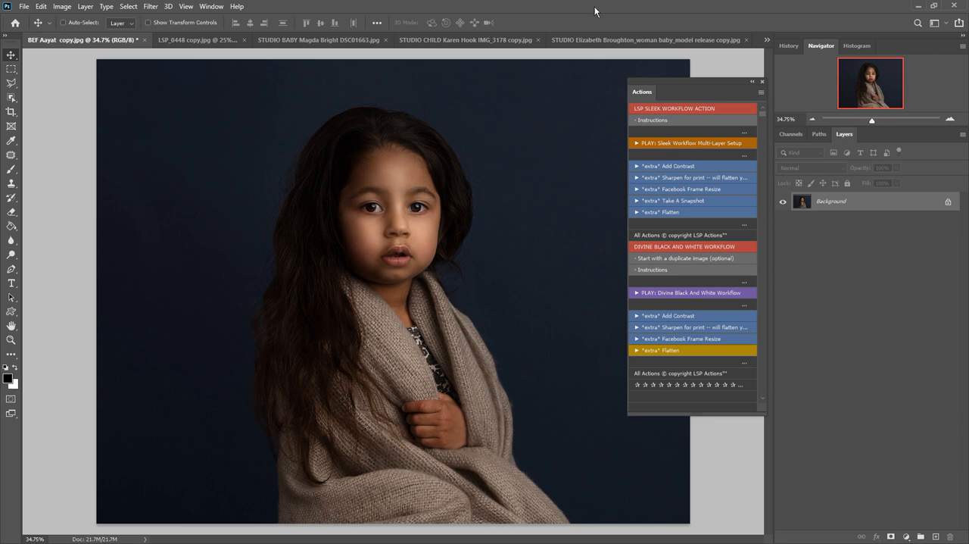
click(179, 40)
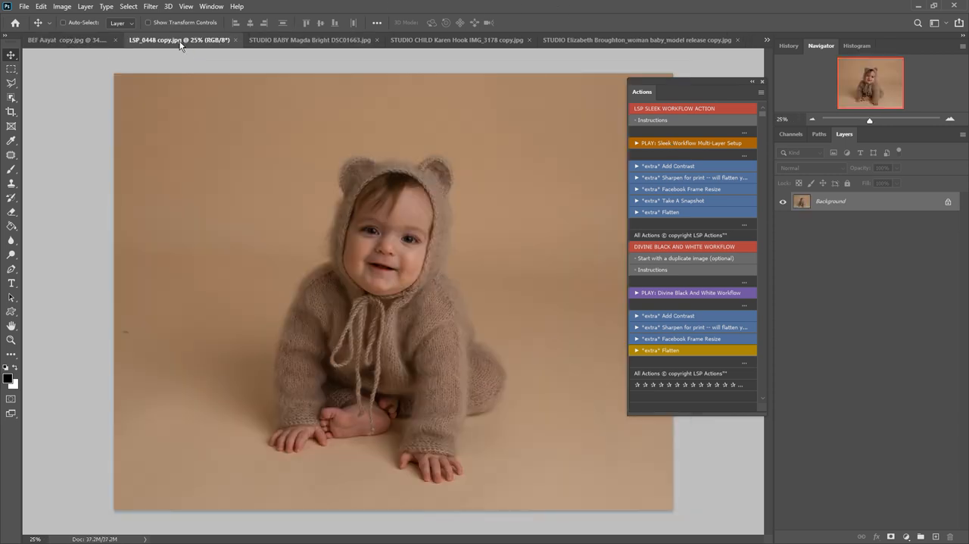
click(89, 40)
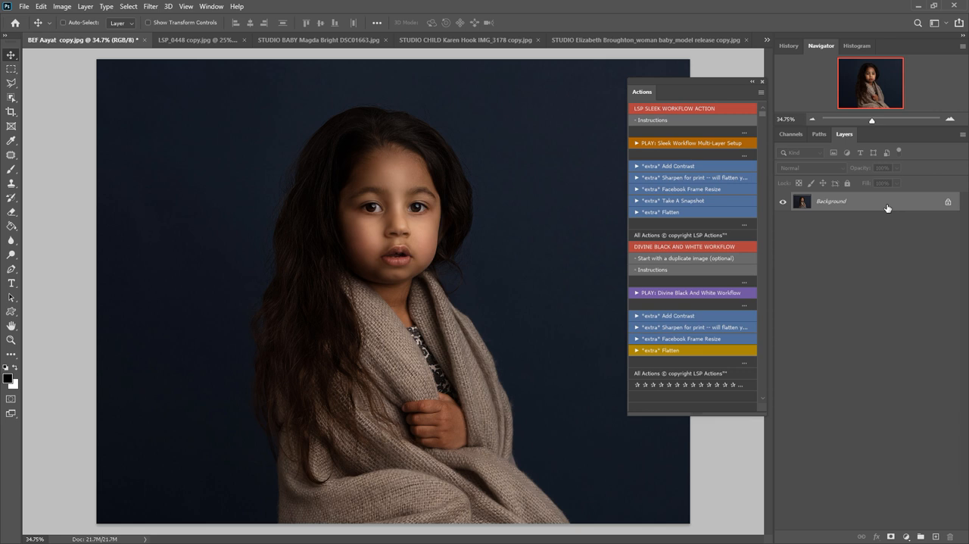
scroll(636, 290, down, 1)
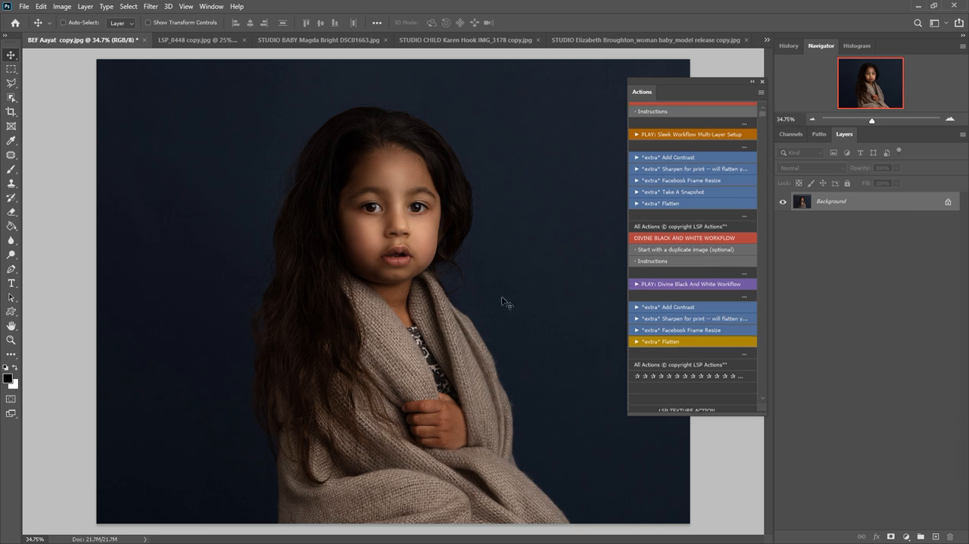
scroll(653, 122, up, 1)
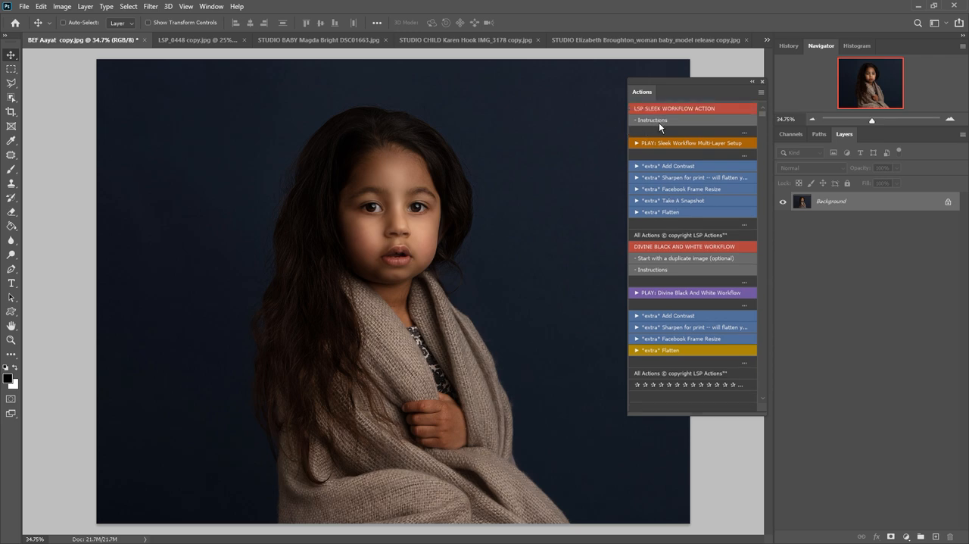
Read the Sleek Workflow instructions and run the Sleek Workflow Multi-Layer Setup action on the portrait
click(665, 121)
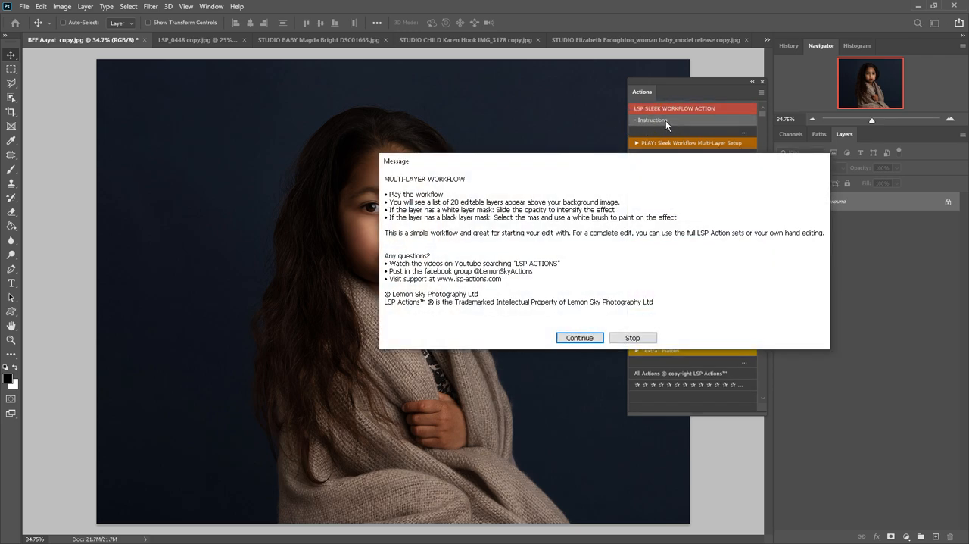
click(579, 337)
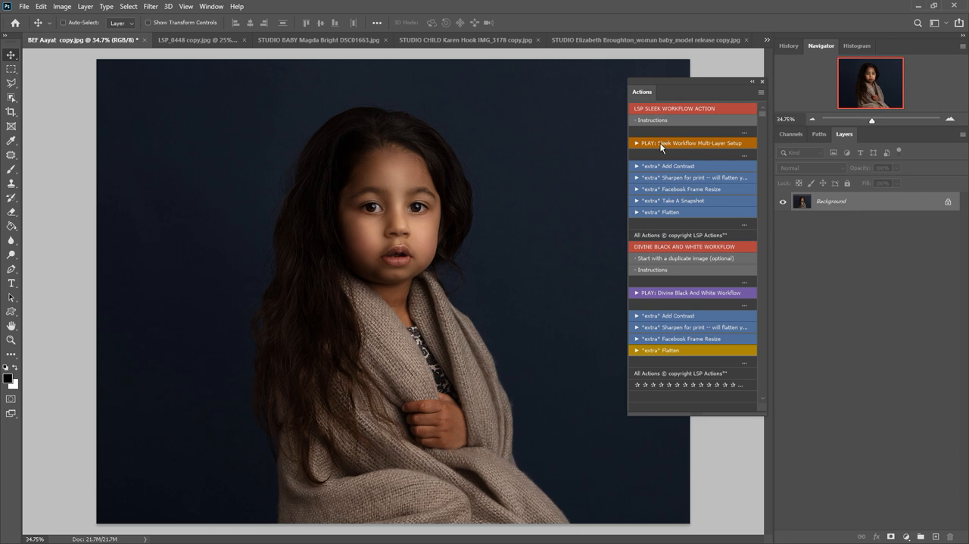
click(659, 143)
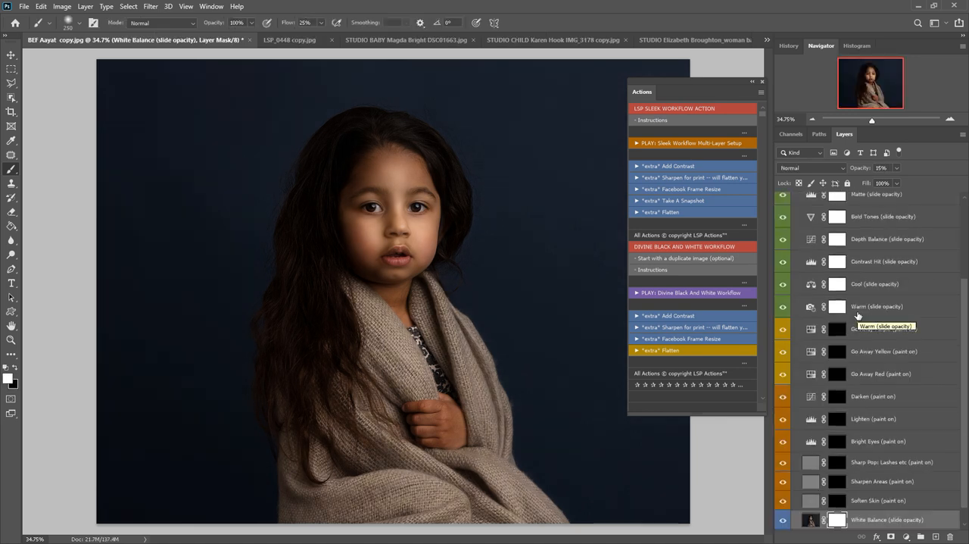
Examine the layers inside the Sleek Workflow group, from Grain Texture down to White Balance
scroll(859, 311, up, 3)
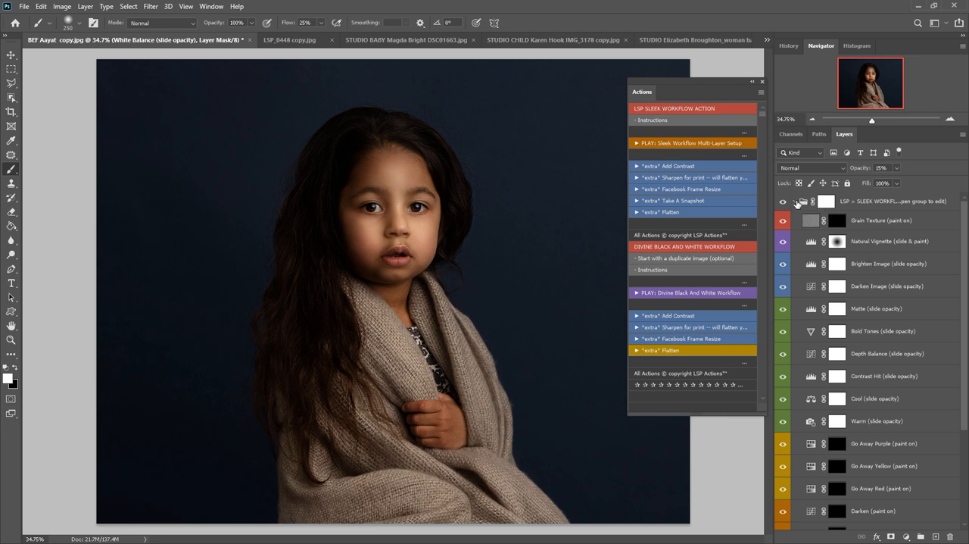
click(797, 203)
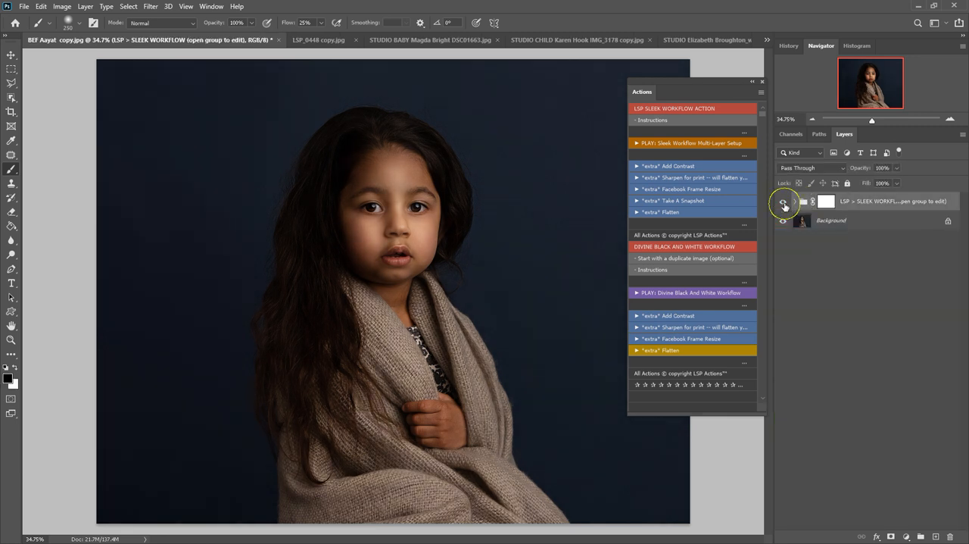
click(783, 203)
click(796, 203)
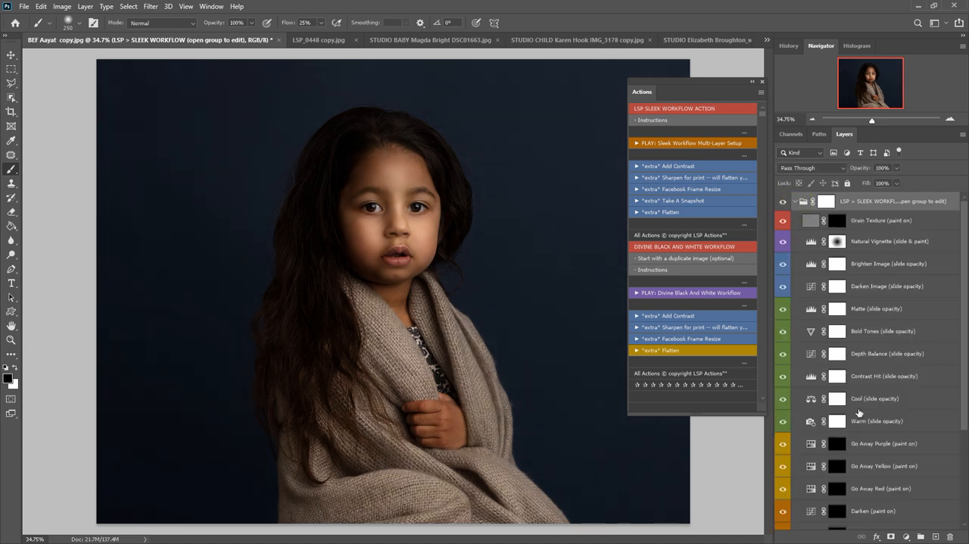
scroll(859, 413, down, 3)
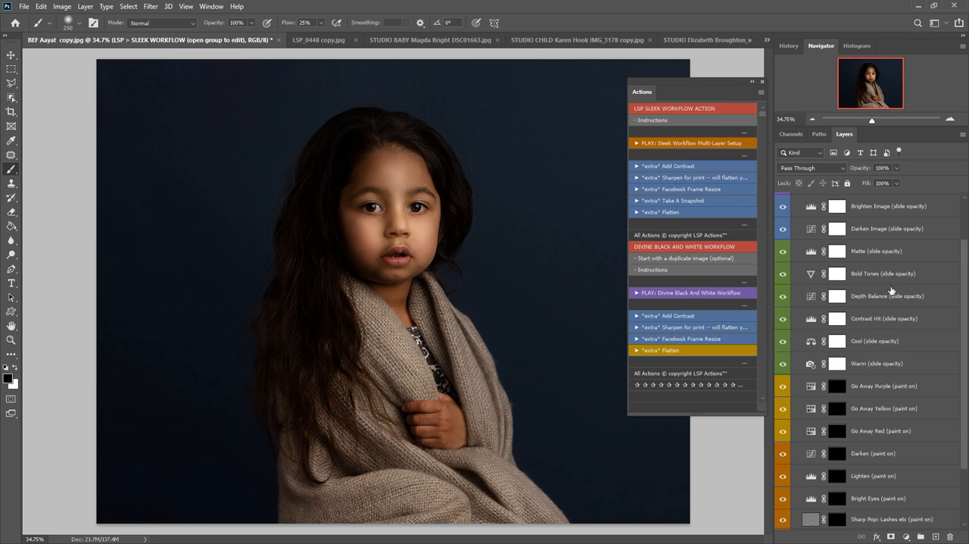
scroll(876, 349, down, 1)
scroll(876, 349, down, 1)
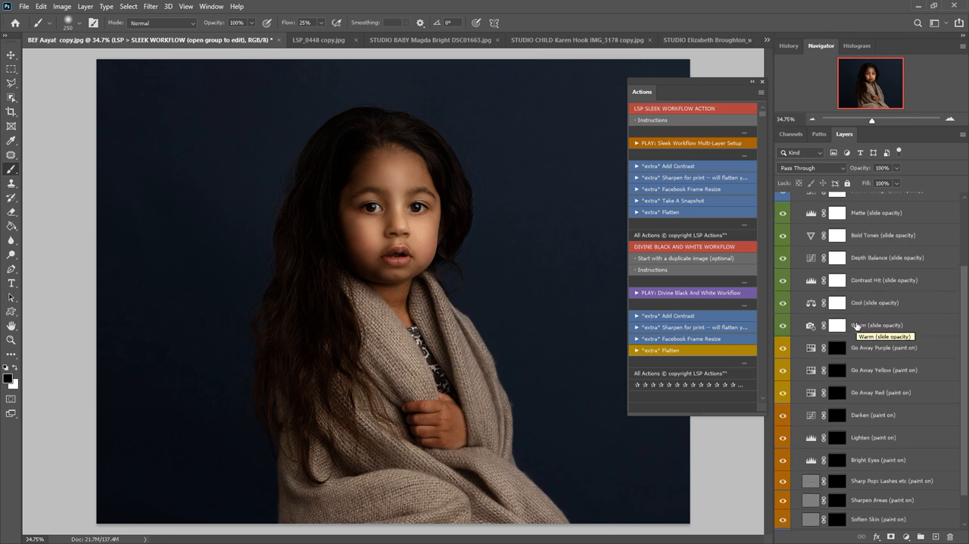
scroll(867, 330, down, 2)
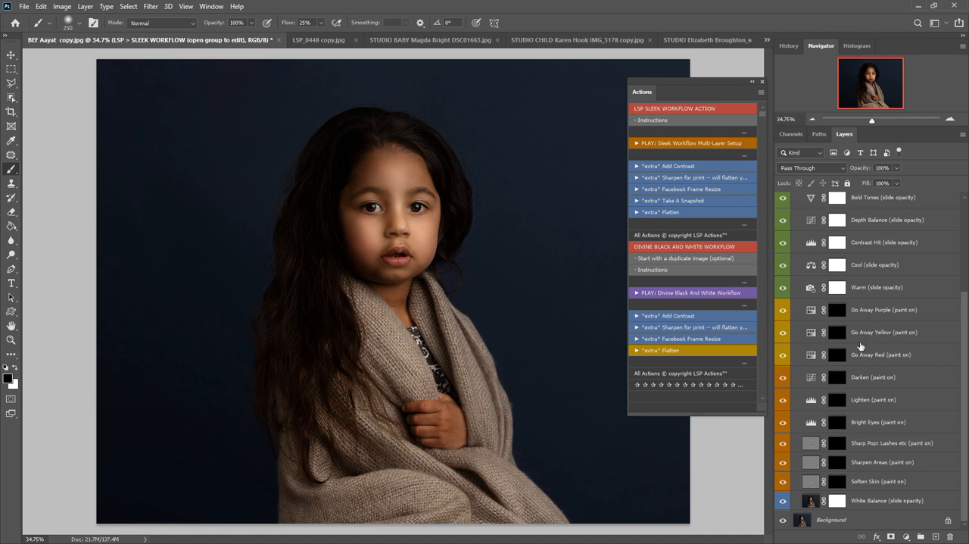
Try a different opacity on the Contrast Hit layer
click(872, 266)
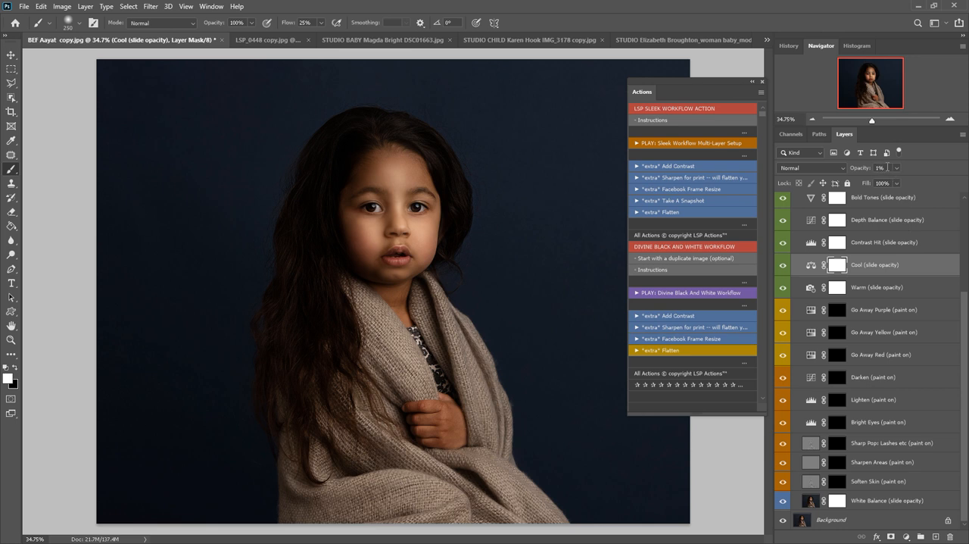
click(884, 243)
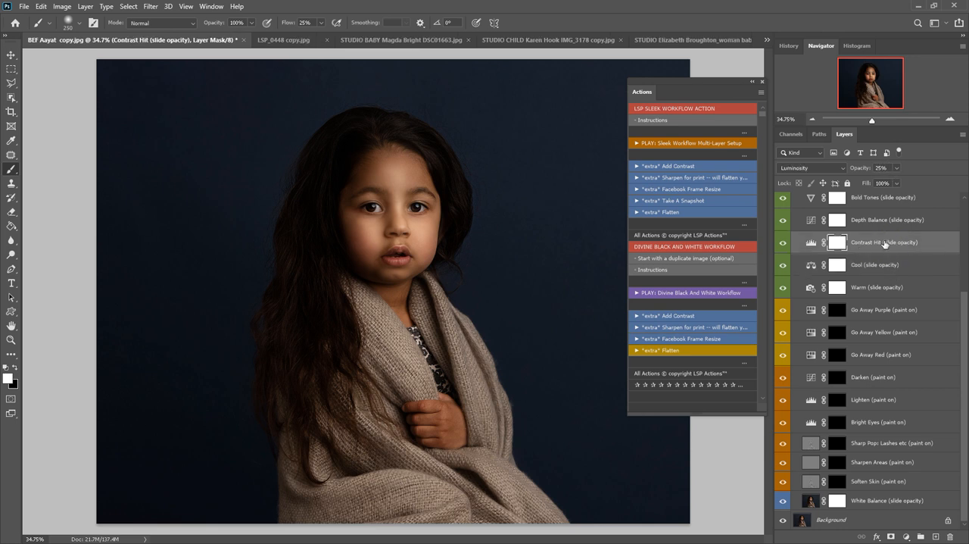
click(896, 168)
mouse_move(897, 183)
mouse_down()
mouse_move(922, 180)
mouse_move(884, 182)
mouse_up()
click(887, 243)
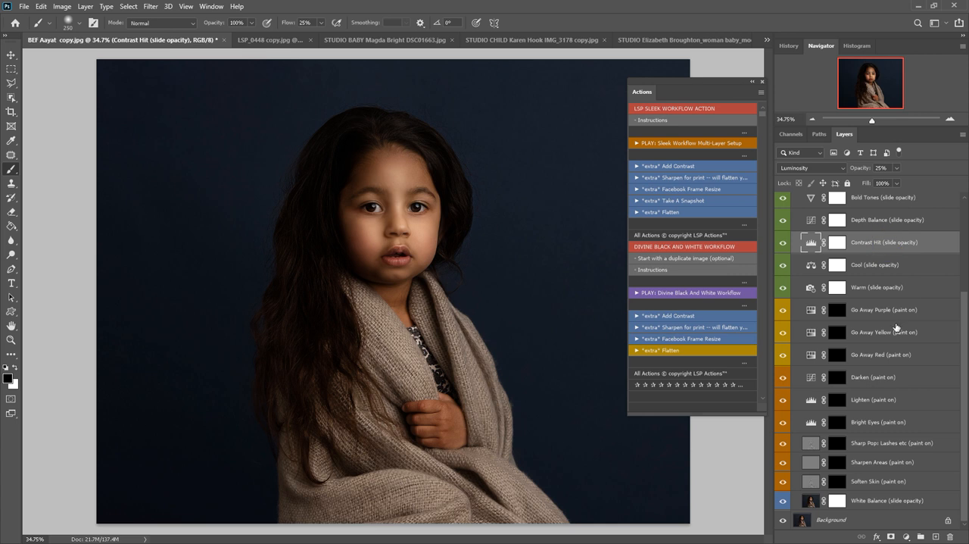
Adjust the opacity of the White Balance layer
click(864, 499)
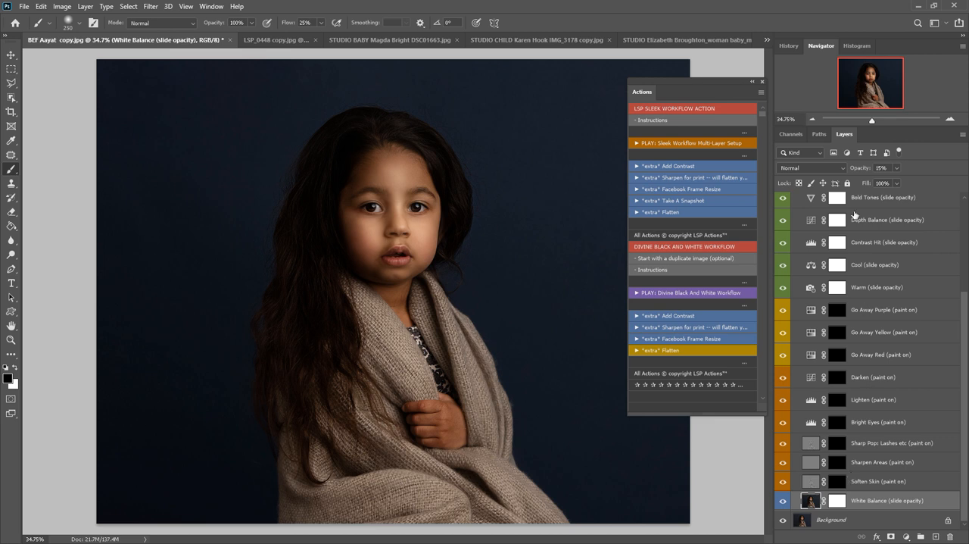
drag(897, 182, 926, 179)
key(Return)
Paint white on the Soften Skin layer mask over the child's face and hand with a 125-pixel brush
click(864, 485)
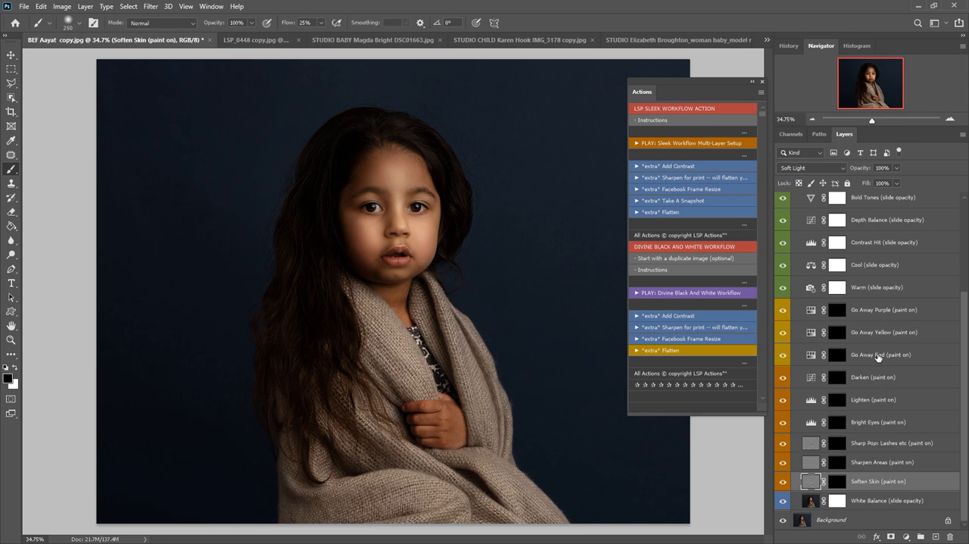
click(839, 484)
key(x)
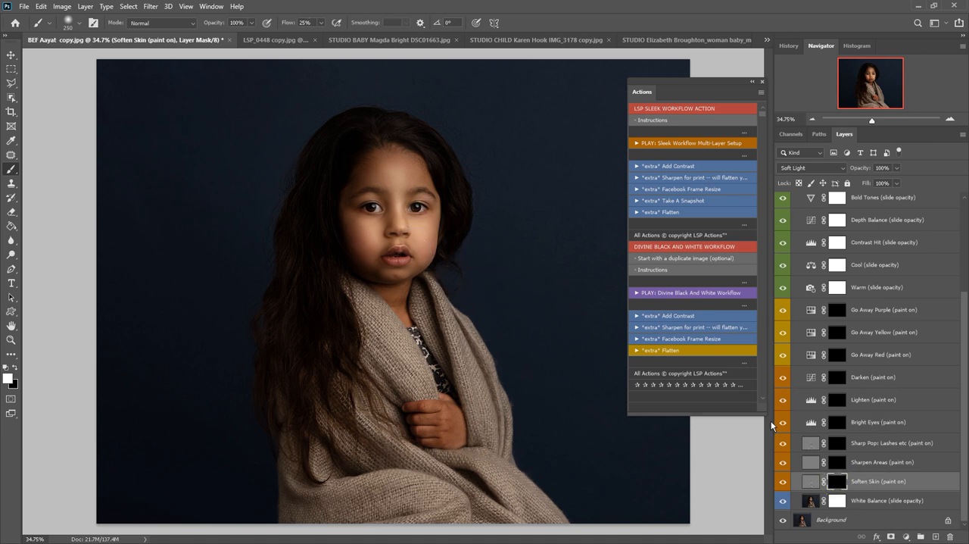
key(z)
click(446, 237)
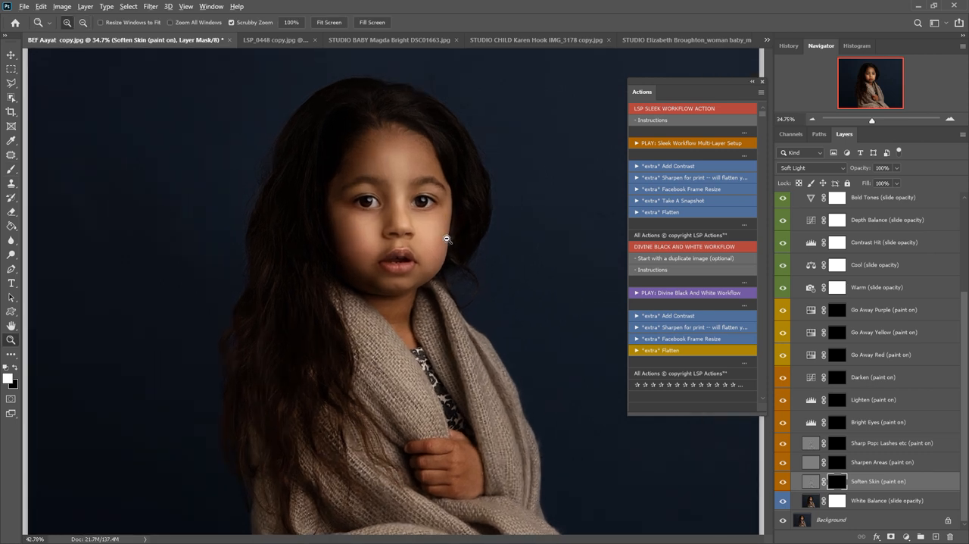
key(b)
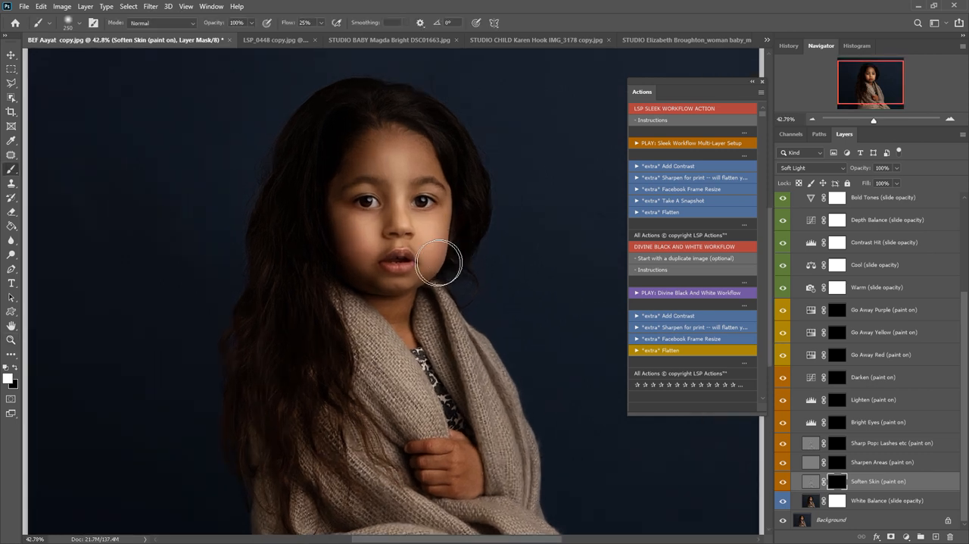
key(bracketleft)
key(bracketleft)
mouse_move(396, 208)
mouse_down()
mouse_move(358, 252)
mouse_move(403, 301)
mouse_up()
mouse_move(455, 477)
mouse_down()
mouse_move(459, 497)
mouse_move(459, 457)
mouse_up()
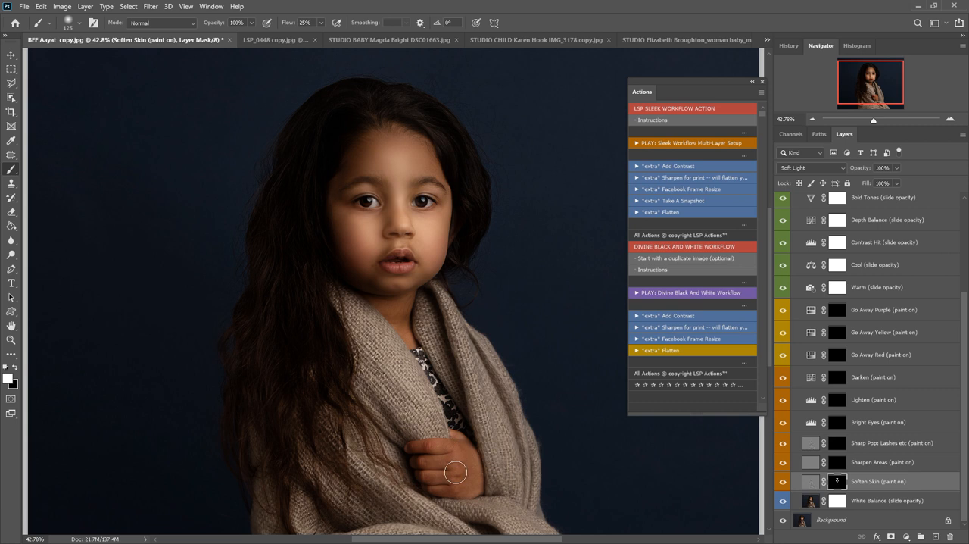
Paint white on the Sharpen Areas layer mask over the eyes, lips and the hair around the forehead
click(846, 469)
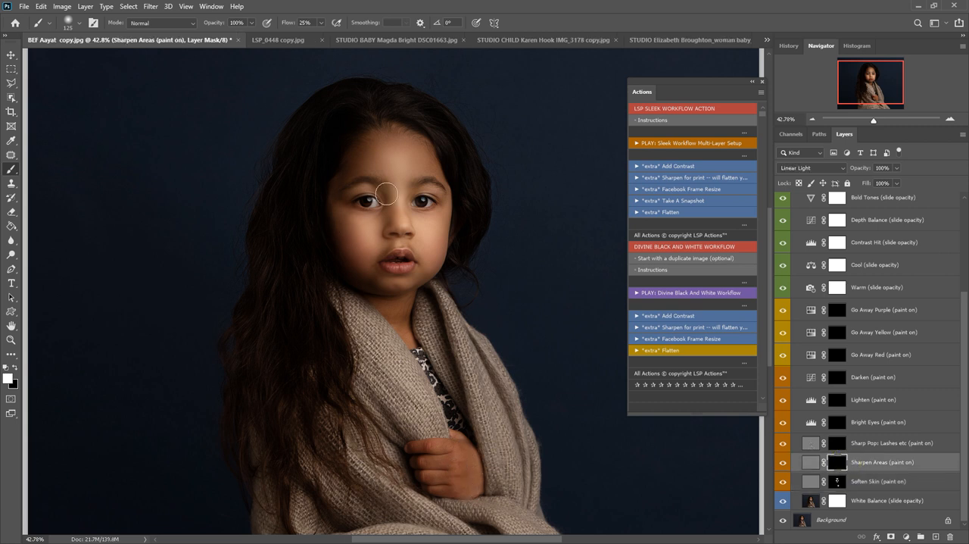
drag(379, 200, 362, 200)
drag(419, 194, 435, 198)
mouse_move(397, 256)
mouse_down()
mouse_move(396, 268)
mouse_move(418, 265)
mouse_up()
drag(420, 117, 334, 181)
Paint white on the Sharp Pop: Lashes etc layer mask over the eyes, brows and lips with a smaller brush
click(836, 443)
key(bracketleft)
key(bracketleft)
key(bracketleft)
key(bracketleft)
key(bracketleft)
key(bracketleft)
key(bracketleft)
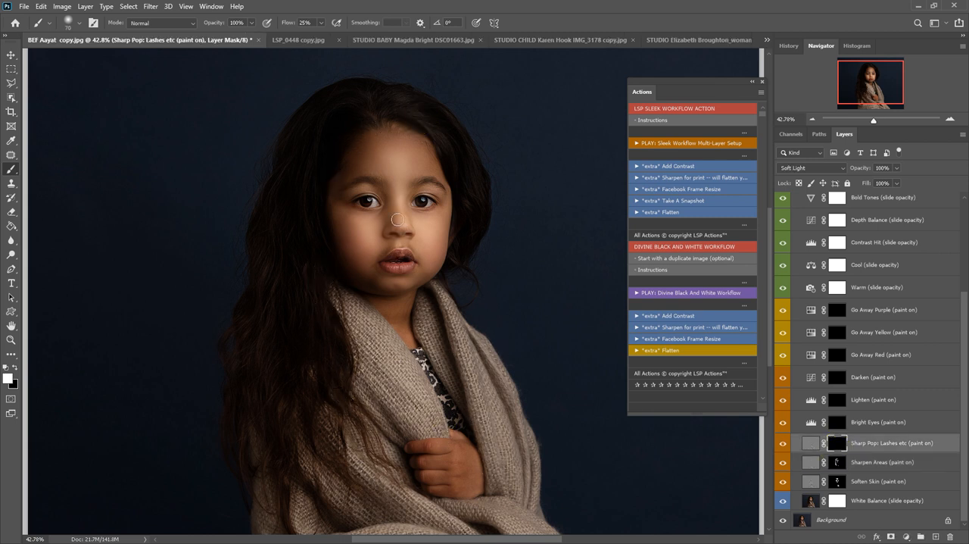
click(369, 197)
click(379, 185)
drag(403, 196, 434, 184)
drag(377, 202, 351, 200)
drag(413, 264, 394, 268)
Paint white on the Bright Eyes layer mask over both irises and the lips
click(837, 422)
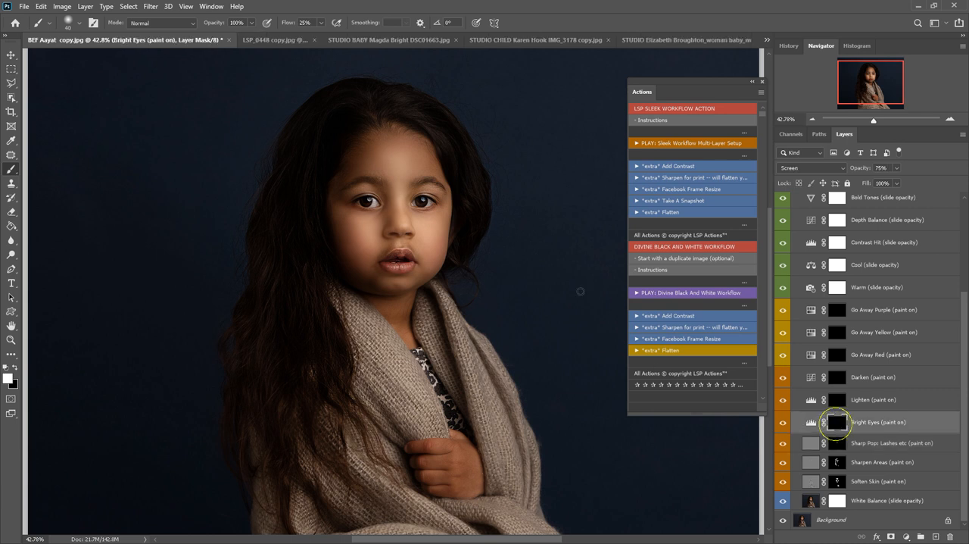
click(368, 203)
click(425, 201)
click(16, 368)
click(16, 368)
mouse_move(405, 266)
mouse_down()
mouse_move(412, 268)
mouse_move(390, 266)
mouse_up()
click(399, 252)
Paint white on the Lighten layer mask over the child's face and down to the hand with a 600-pixel brush
click(842, 403)
key(bracketright)
key(bracketright)
key(bracketright)
key(bracketright)
key(bracketright)
key(bracketright)
key(bracketright)
key(bracketright)
key(bracketright)
key(bracketright)
key(bracketright)
key(bracketright)
key(bracketright)
key(bracketright)
key(bracketright)
key(bracketright)
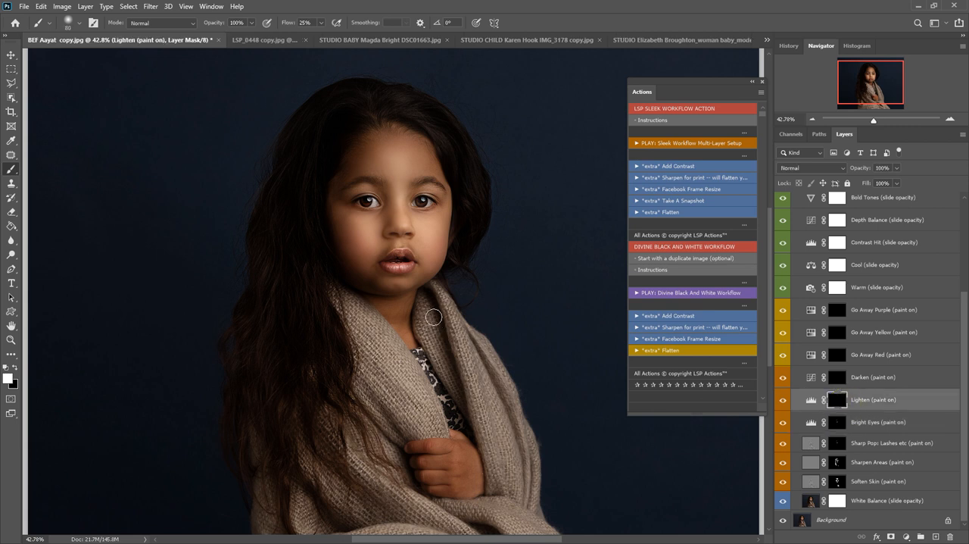
key(bracketleft)
click(387, 173)
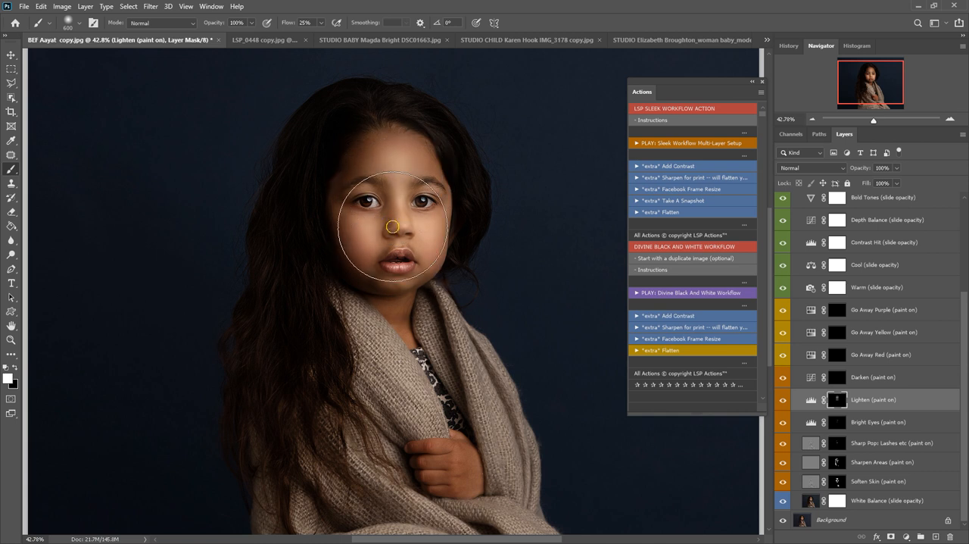
drag(414, 341, 440, 419)
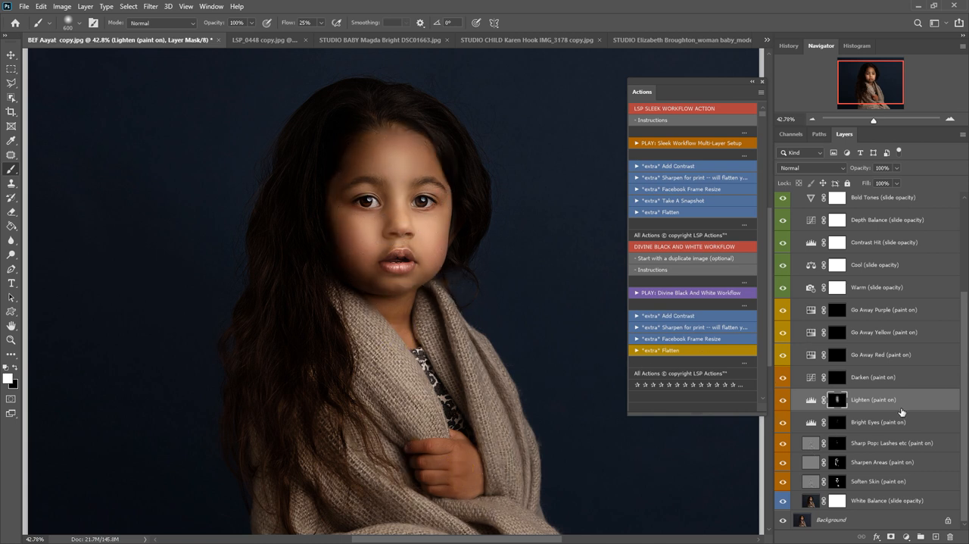
Paint white on the Darken layer mask along the lower part of the photo with a 1300-pixel brush
click(837, 377)
key(z)
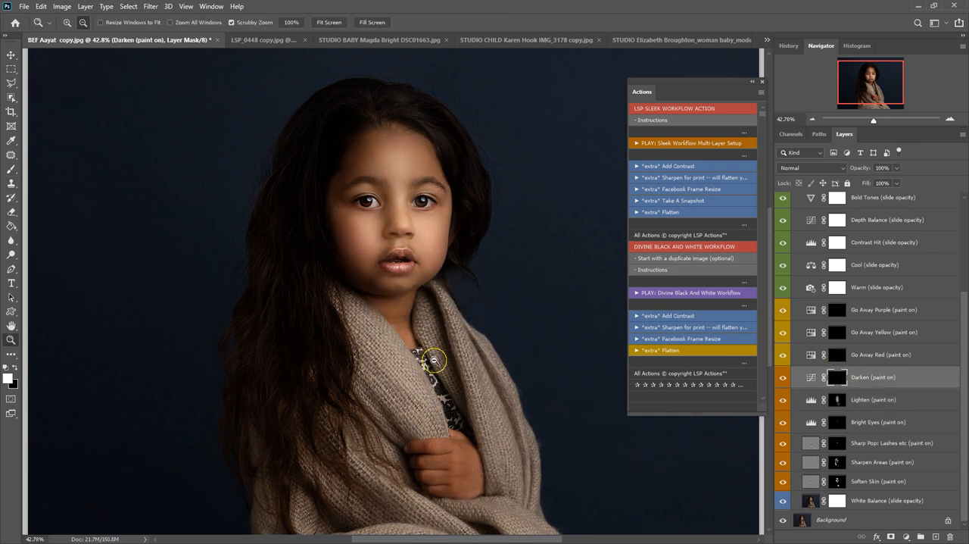
alt+click(435, 361)
key(b)
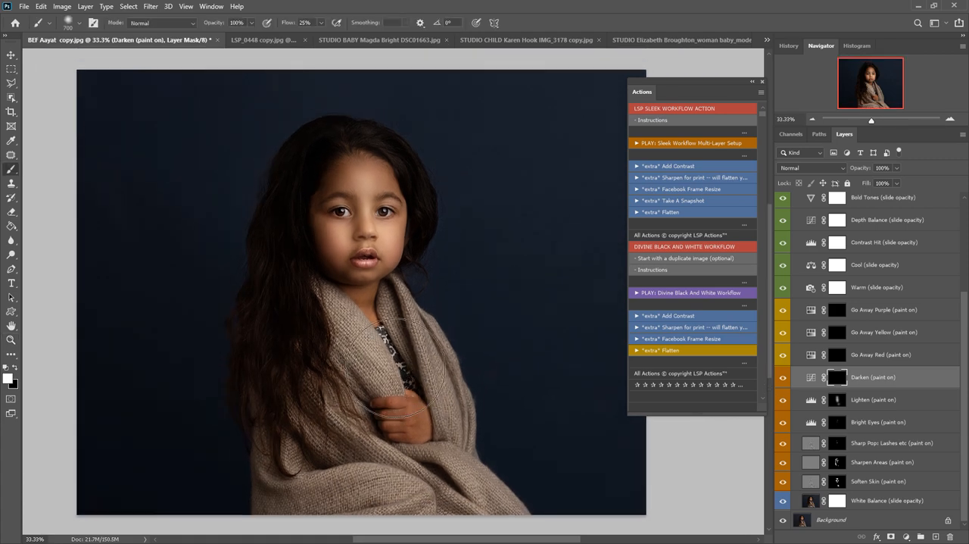
mouse_move(276, 489)
mouse_down()
mouse_move(540, 484)
mouse_move(391, 477)
mouse_move(543, 497)
mouse_move(435, 490)
mouse_up()
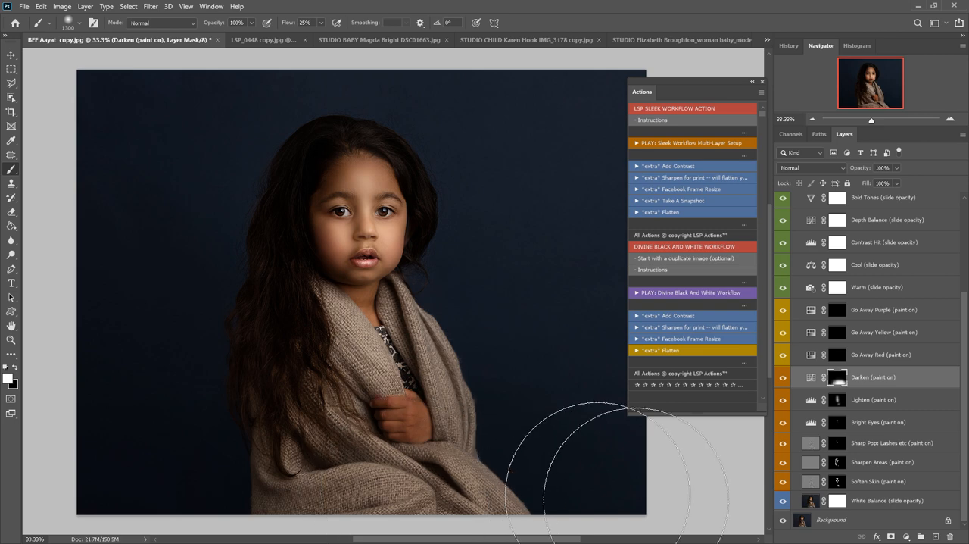
Paint white on the Go Away Red layer mask over the lower hair and the face, reducing the brush to 300 pixels
click(837, 356)
mouse_move(303, 432)
mouse_down()
mouse_move(363, 400)
mouse_move(396, 411)
mouse_move(324, 355)
mouse_up()
key(bracketleft)
key(bracketleft)
key(bracketleft)
key(bracketleft)
key(bracketleft)
key(bracketleft)
key(bracketleft)
key(bracketleft)
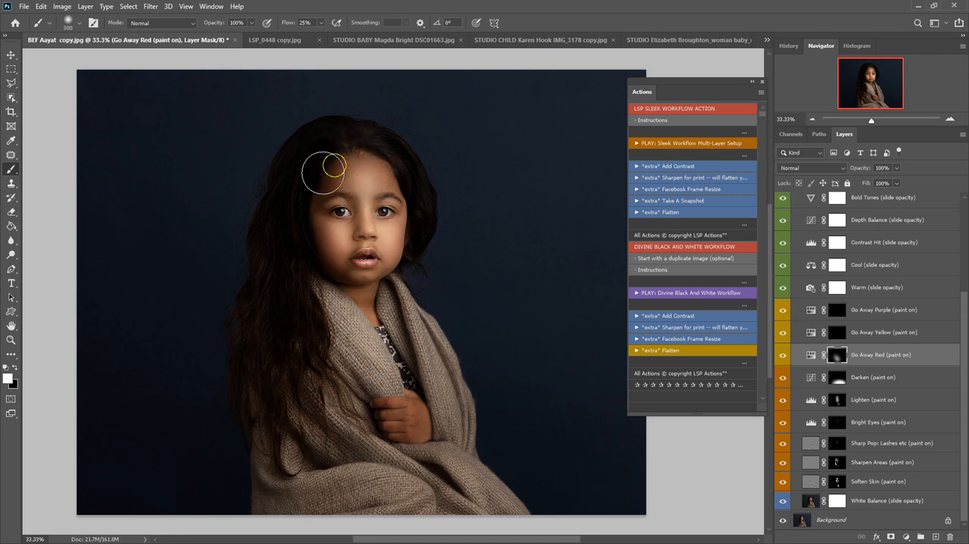
key(bracketleft)
key(bracketleft)
Paint white on the Go Away Yellow layer mask around the mouth and chin and on the Go Away Purple mask over the shawl
click(831, 335)
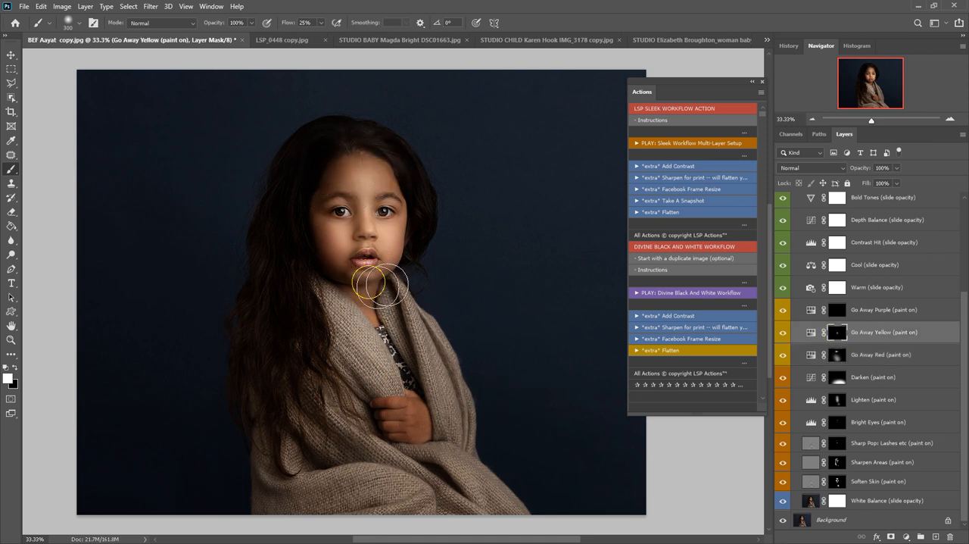
click(837, 310)
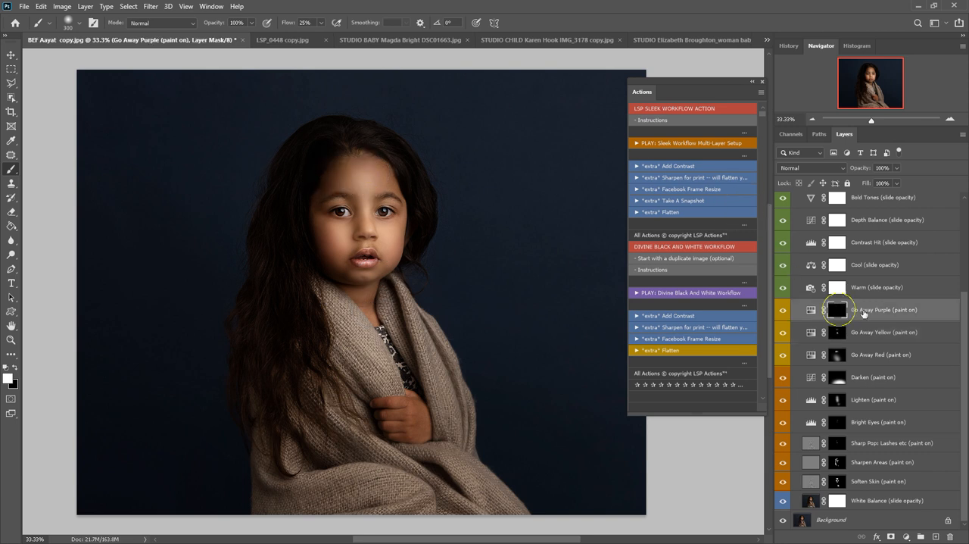
mouse_move(341, 329)
mouse_down()
mouse_move(370, 374)
mouse_move(359, 457)
mouse_move(462, 526)
mouse_move(360, 496)
mouse_move(464, 490)
mouse_up()
Try the Warm layer's opacity at 100% and readjust its strength
click(837, 288)
scroll(952, 301, up, 3)
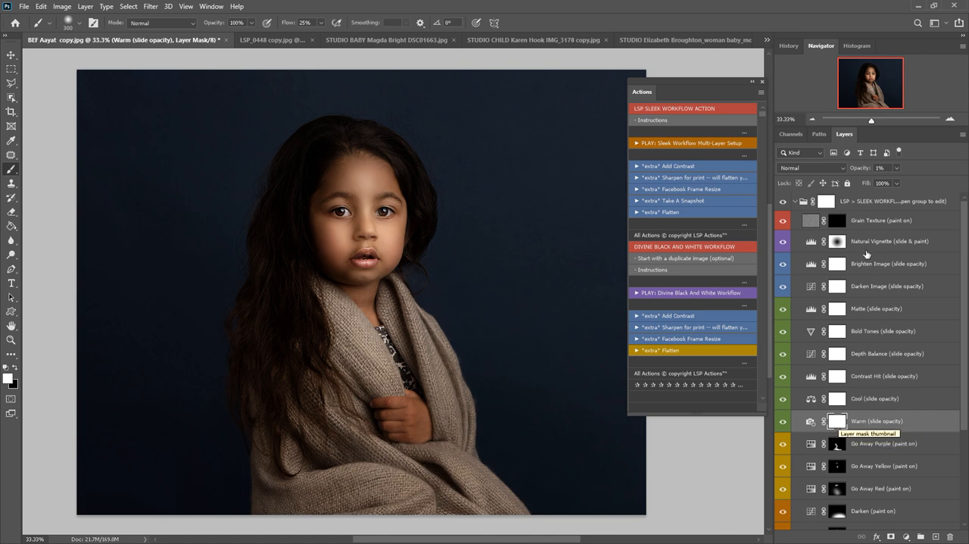
drag(897, 180, 946, 181)
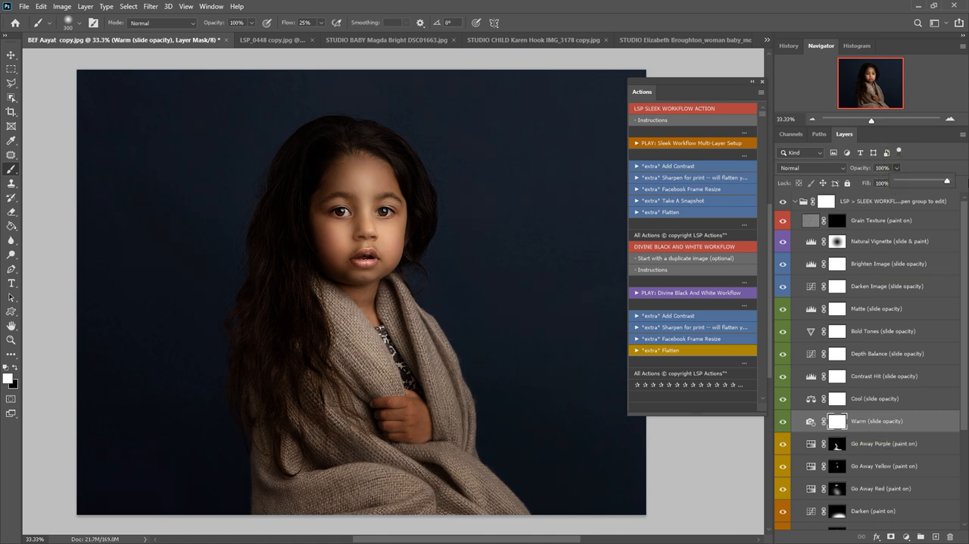
drag(897, 181, 923, 183)
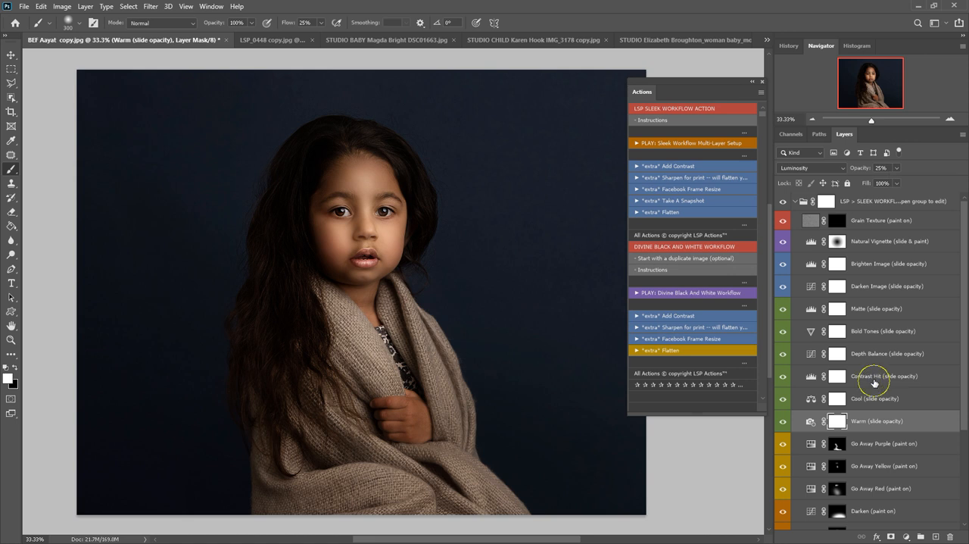
Set the Depth Balance layer's opacity to about 46%
click(867, 374)
click(871, 354)
mouse_move(897, 168)
mouse_down()
mouse_move(900, 182)
mouse_move(916, 178)
mouse_move(898, 183)
mouse_up()
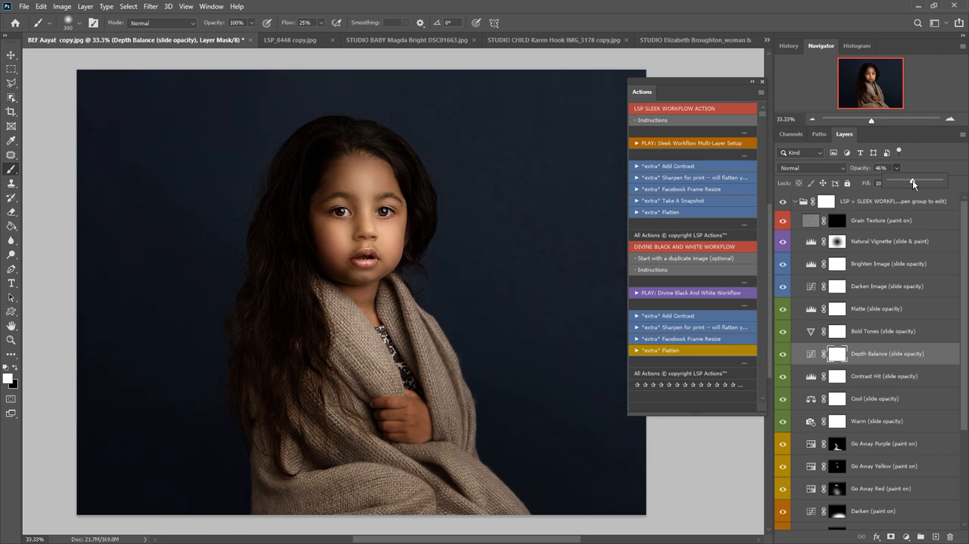
click(859, 354)
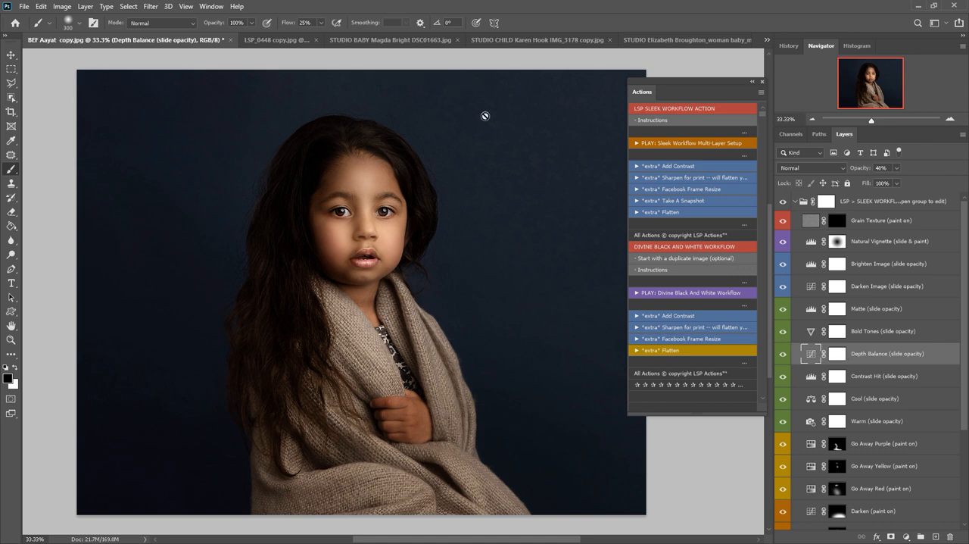
Set the Bold Tones layer's opacity to about 9%
click(867, 331)
click(897, 168)
mouse_move(896, 182)
mouse_down()
mouse_move(907, 183)
mouse_move(890, 182)
mouse_move(899, 186)
mouse_up()
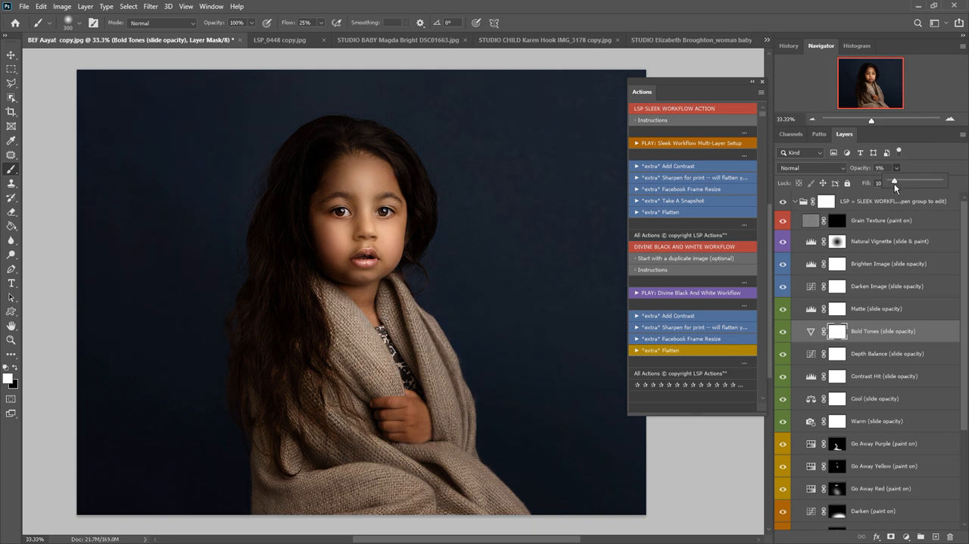
Try out the Matte layer's opacity and look through the Darken Image and Brighten Image layers
click(871, 311)
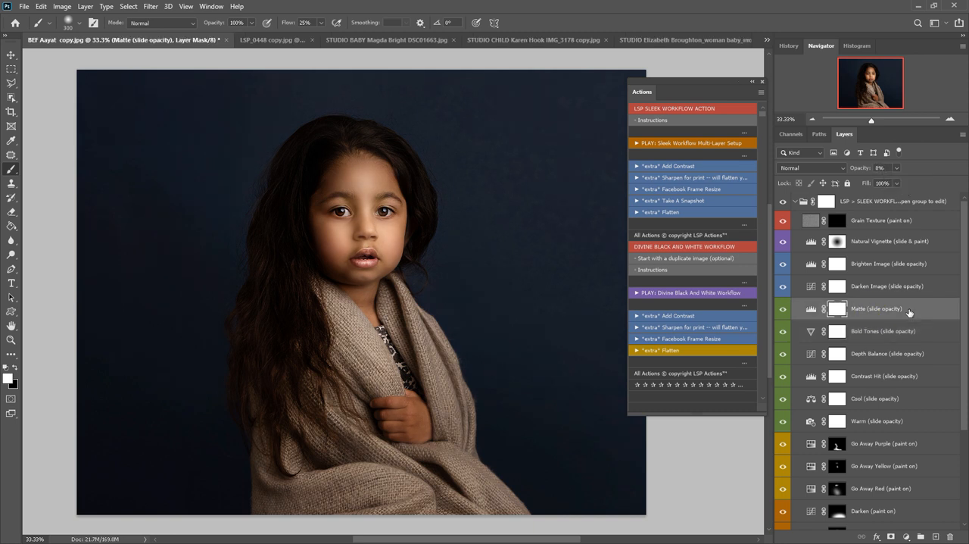
mouse_move(898, 182)
mouse_down()
mouse_move(953, 182)
mouse_move(889, 183)
mouse_up()
click(873, 296)
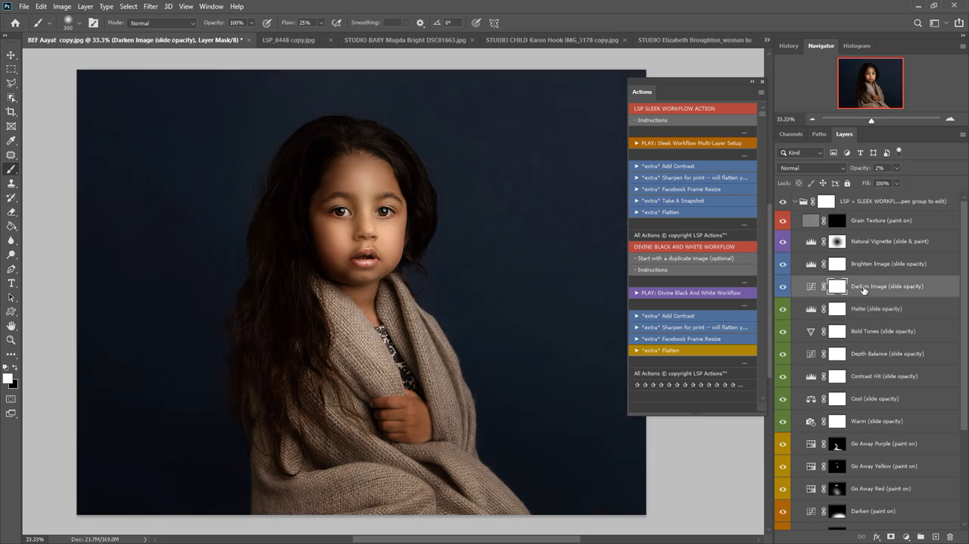
click(859, 264)
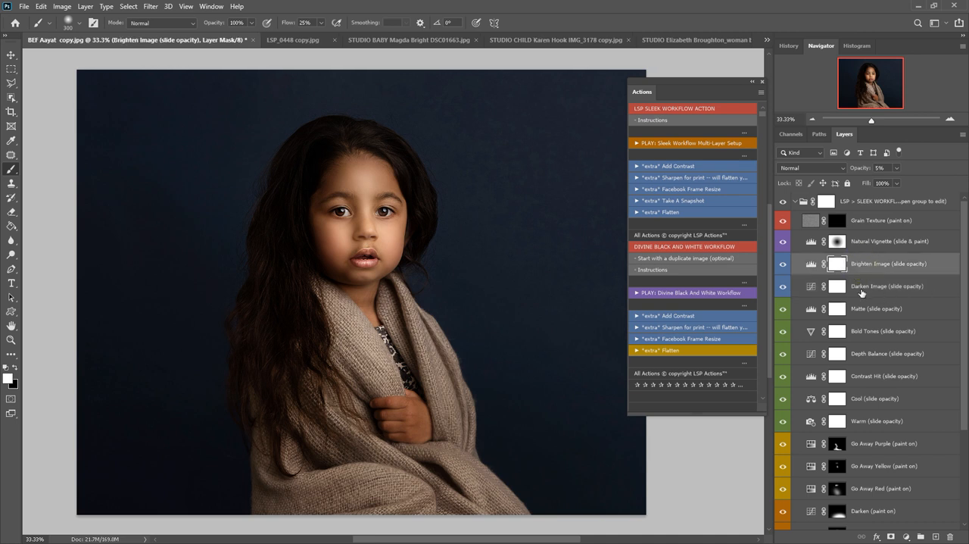
Set the Natural Vignette layer's opacity to 39%
click(870, 243)
click(897, 168)
drag(897, 187, 902, 189)
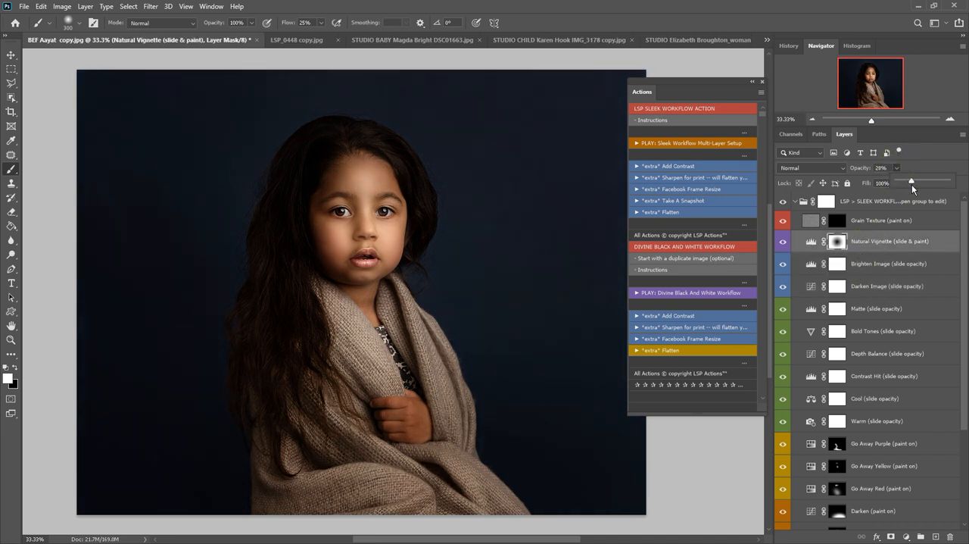
drag(917, 184, 918, 184)
Paint black on the Natural Vignette layer mask over the child with a 1600-pixel brush to clear the vignette there
click(14, 367)
key(bracketright)
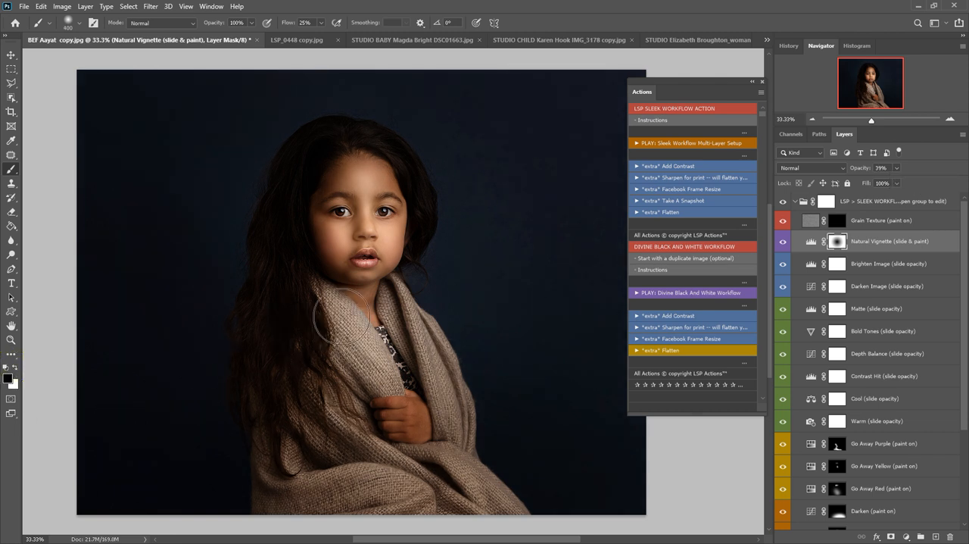
key(bracketright)
key(bracketright)
key(bracketright)
key(bracketright)
key(bracketright)
key(bracketright)
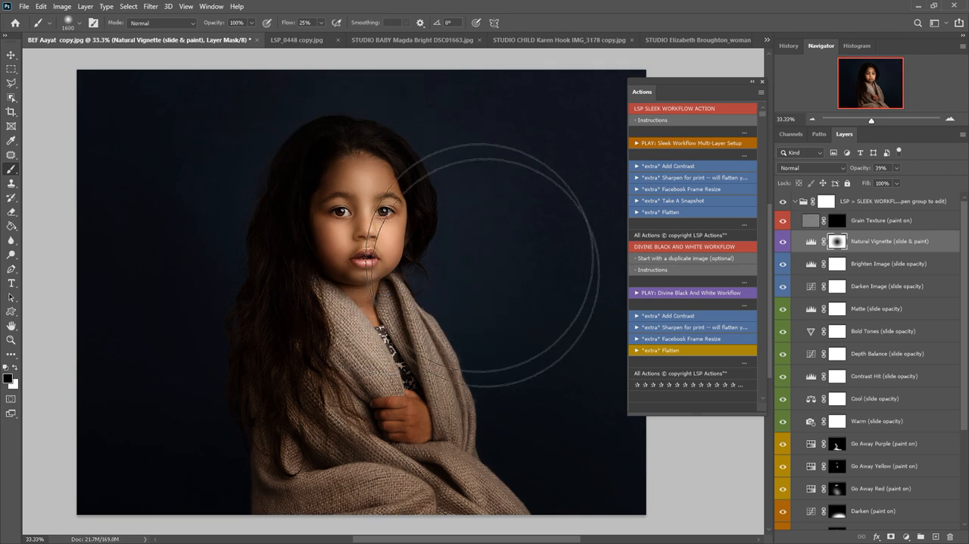
mouse_move(396, 337)
mouse_down()
mouse_move(418, 368)
mouse_move(403, 341)
mouse_move(436, 260)
mouse_move(392, 322)
mouse_move(414, 342)
mouse_up()
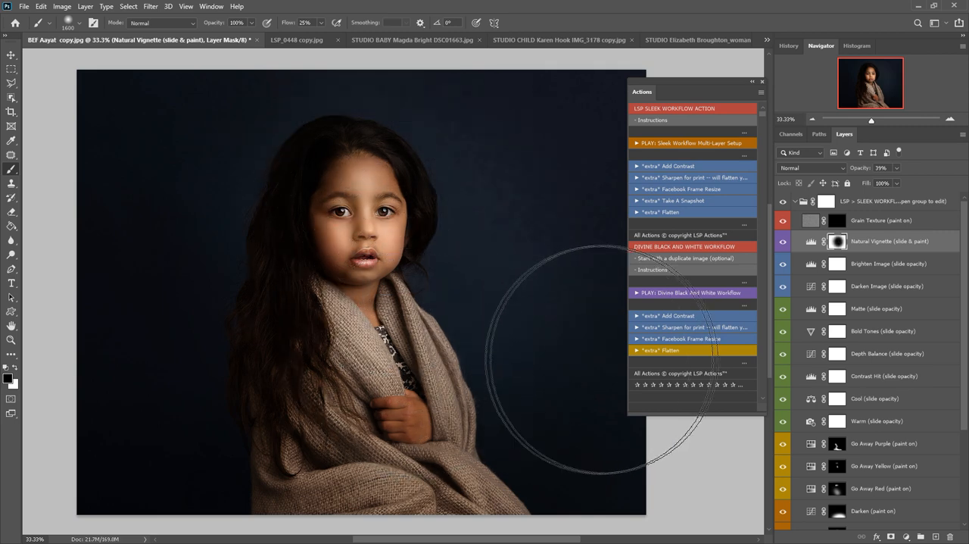
Collapse the LSP Sleek Workflow group and toggle its visibility to compare the retouch with the original photo
click(838, 225)
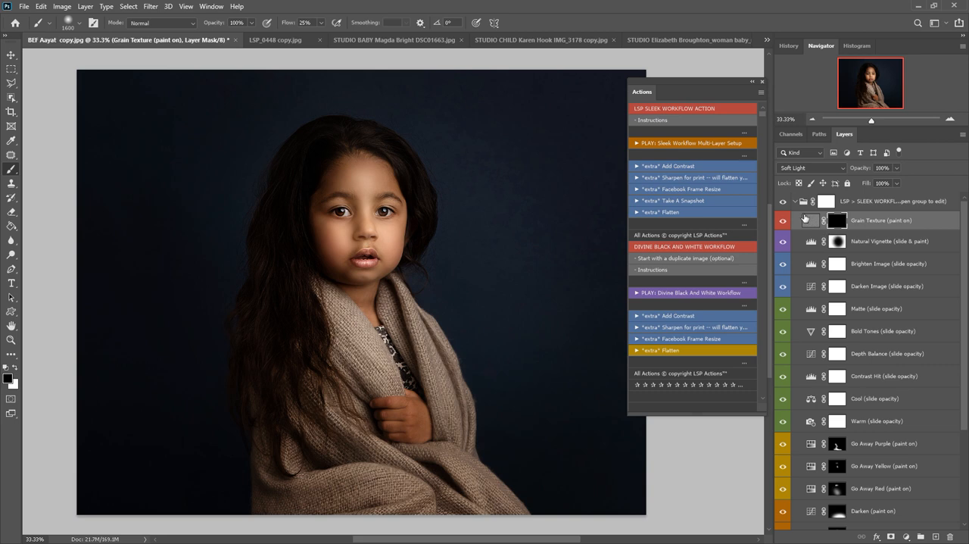
click(795, 201)
click(782, 202)
click(783, 202)
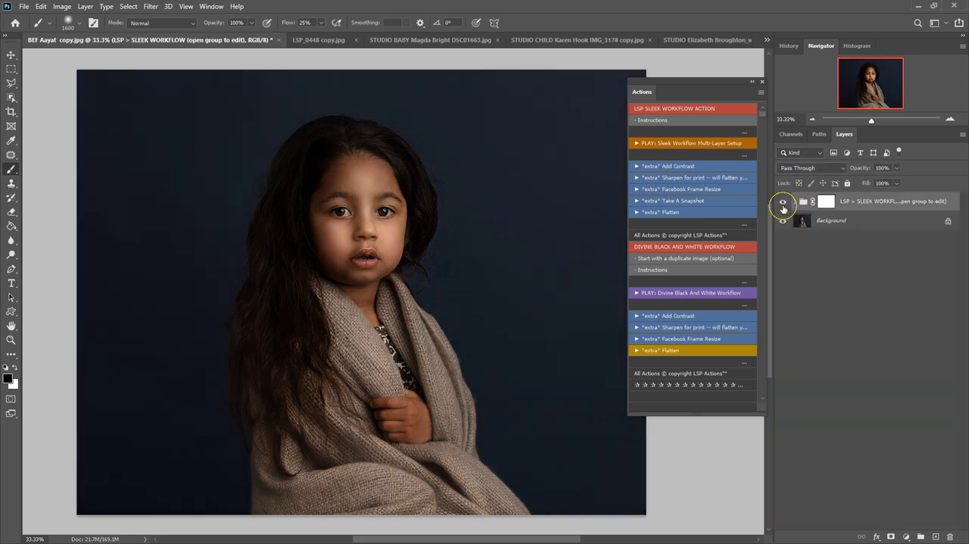
click(783, 202)
click(783, 202)
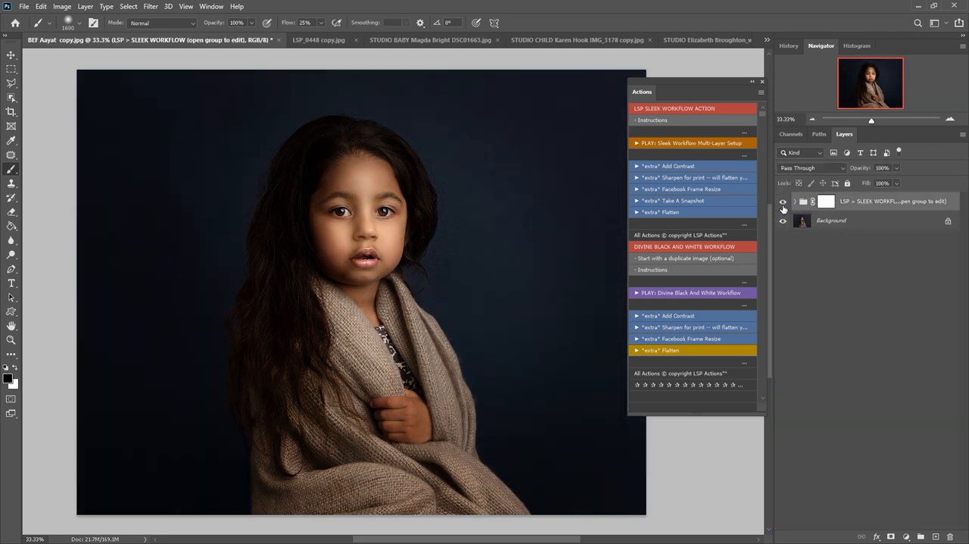
click(783, 204)
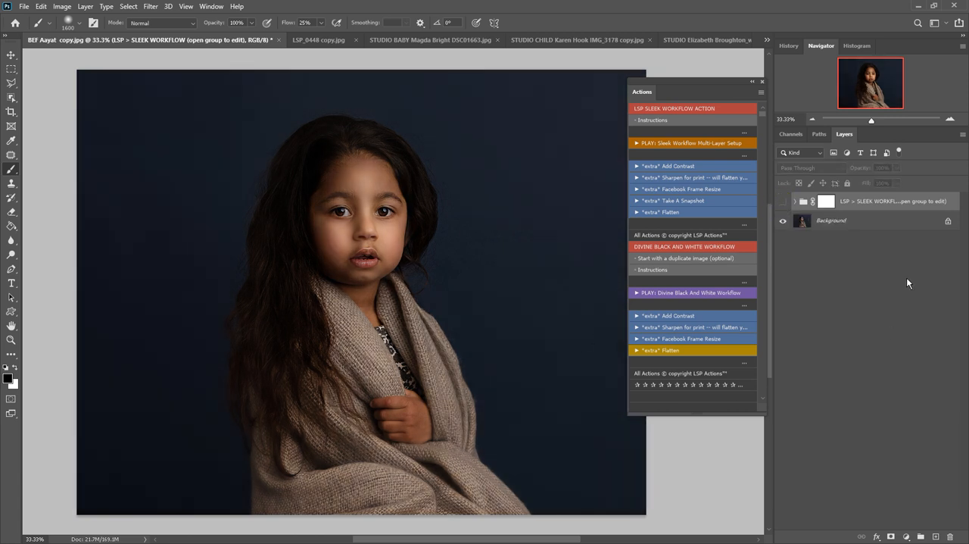
click(783, 203)
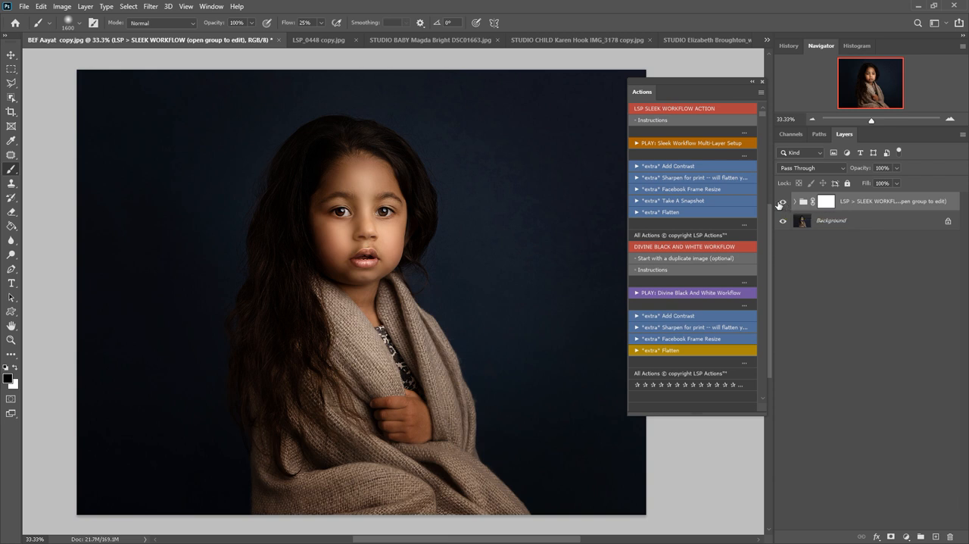
click(25, 6)
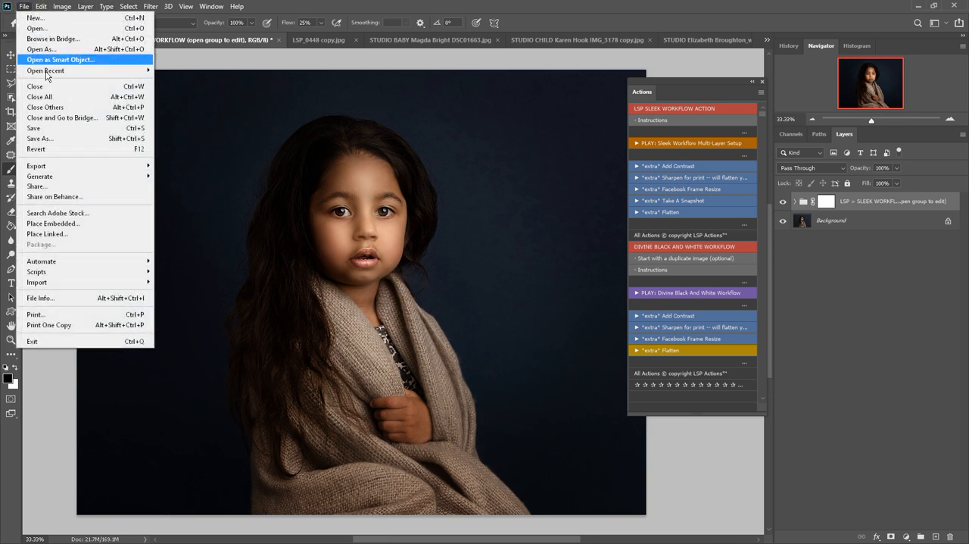
mouse_move(72, 262)
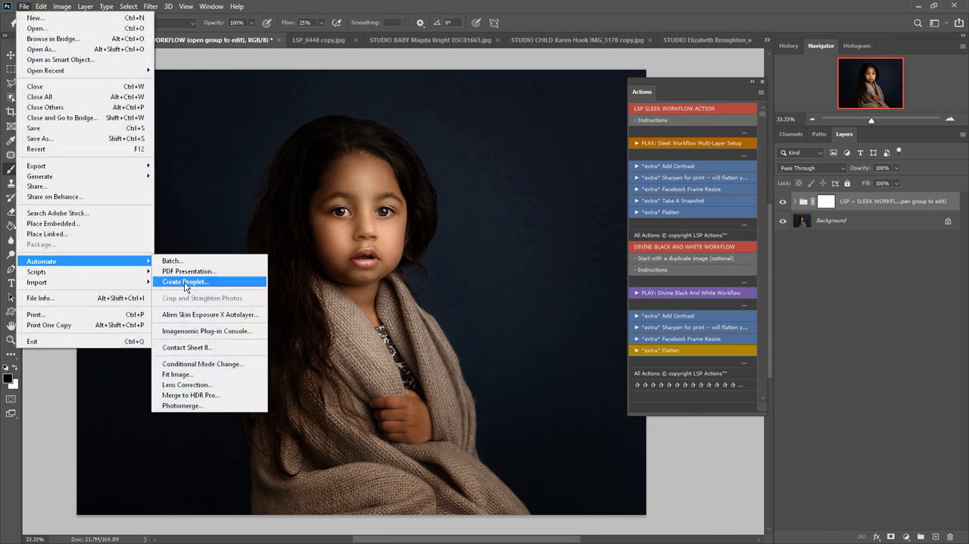
click(373, 79)
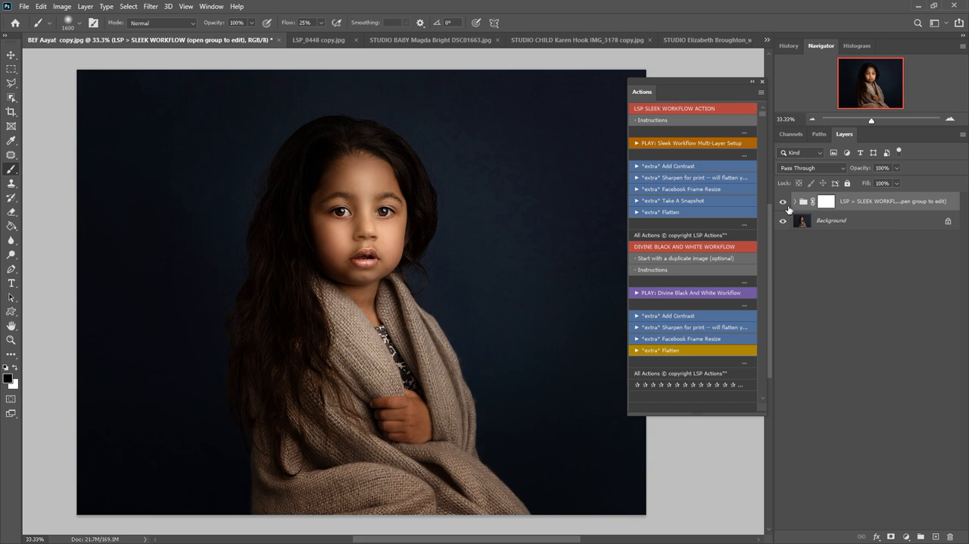
Run the Sharpen for print action and raise the opacity of the Sharpen layer it adds
click(784, 203)
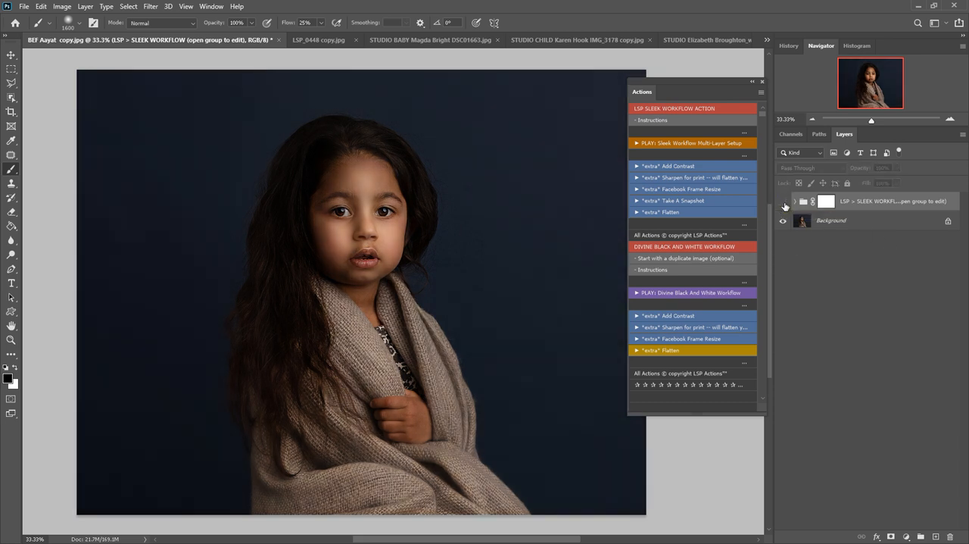
click(783, 203)
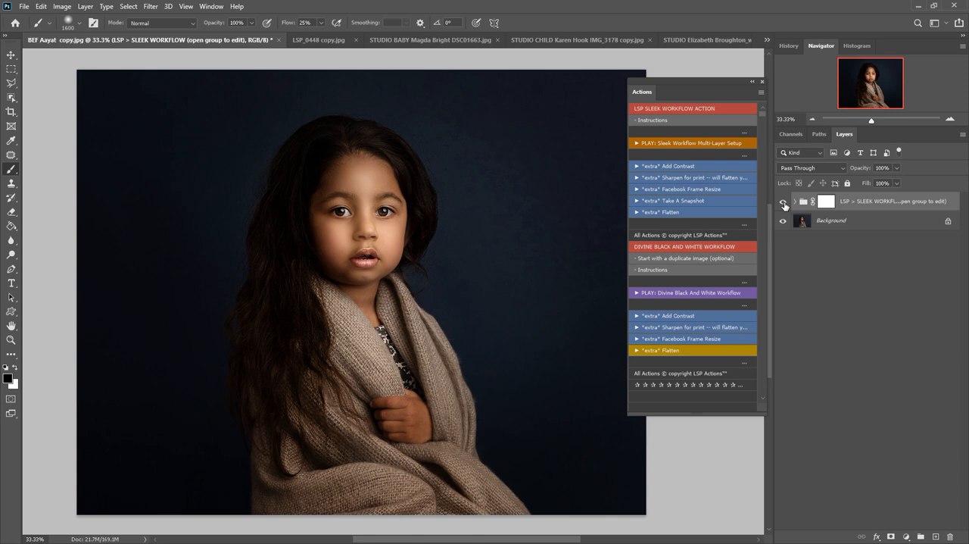
click(672, 177)
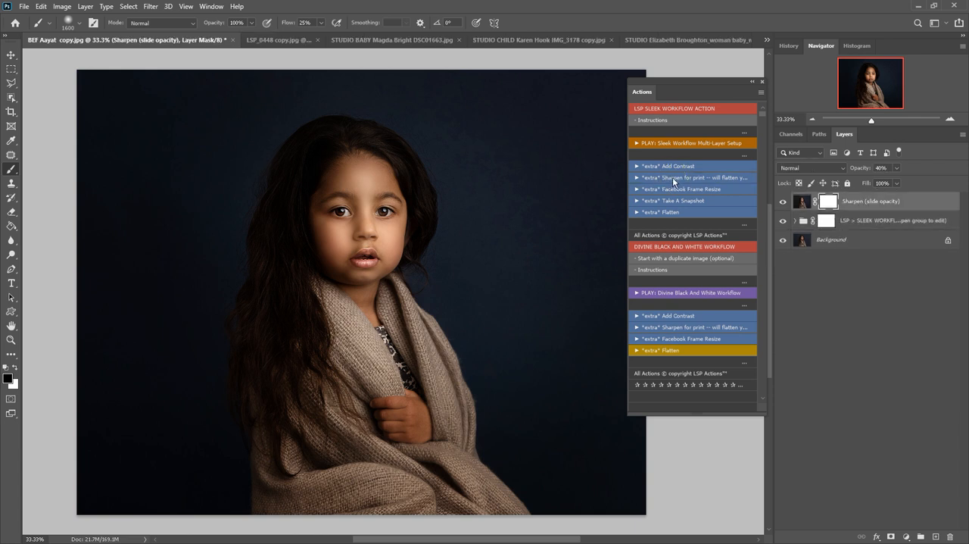
click(896, 168)
drag(896, 183, 928, 182)
drag(846, 189, 944, 190)
Run the Facebook Frame Resize action, continue through its message, and close the framed copy without saving it
click(687, 191)
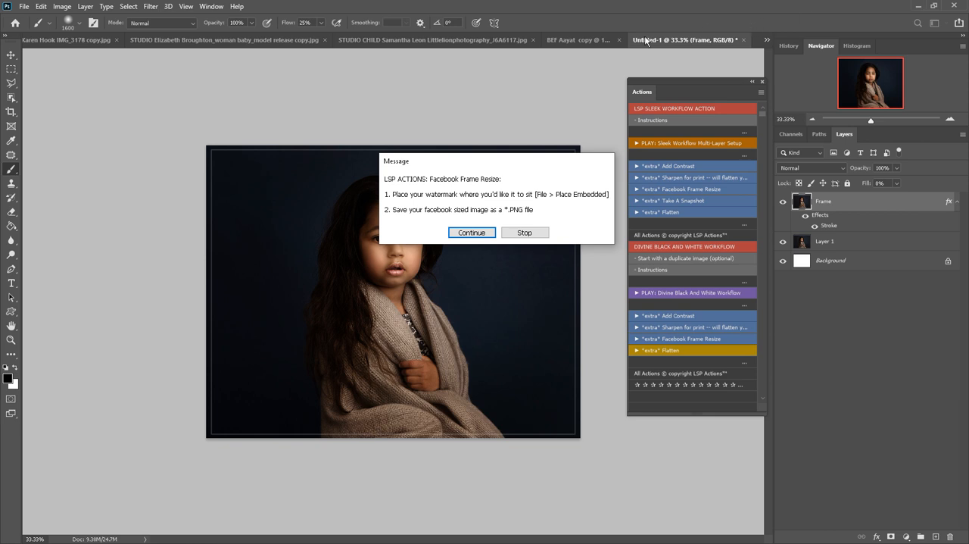
click(463, 233)
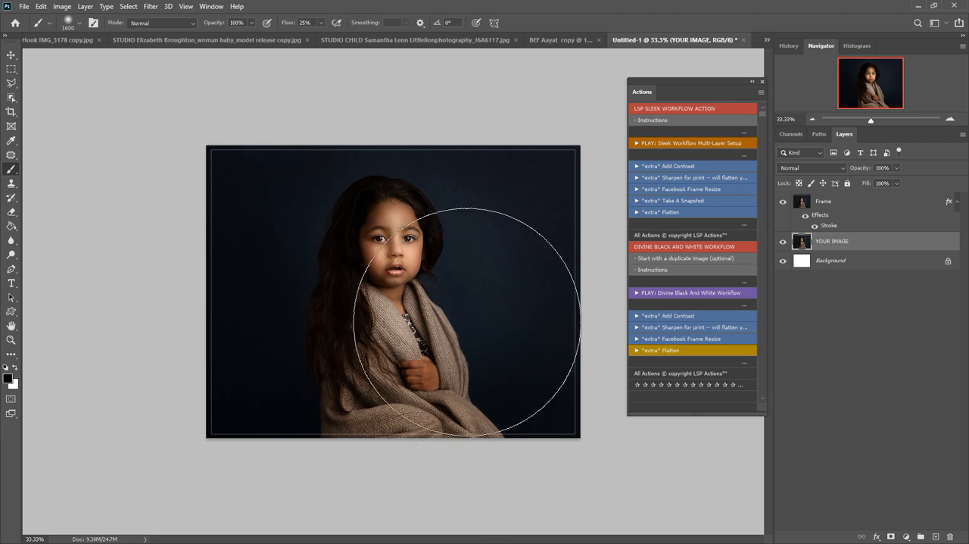
click(743, 42)
click(483, 209)
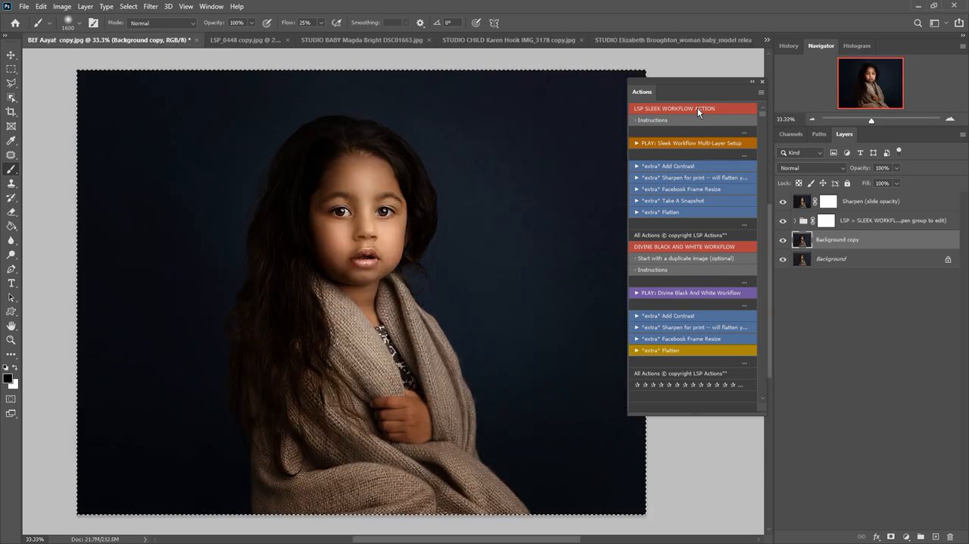